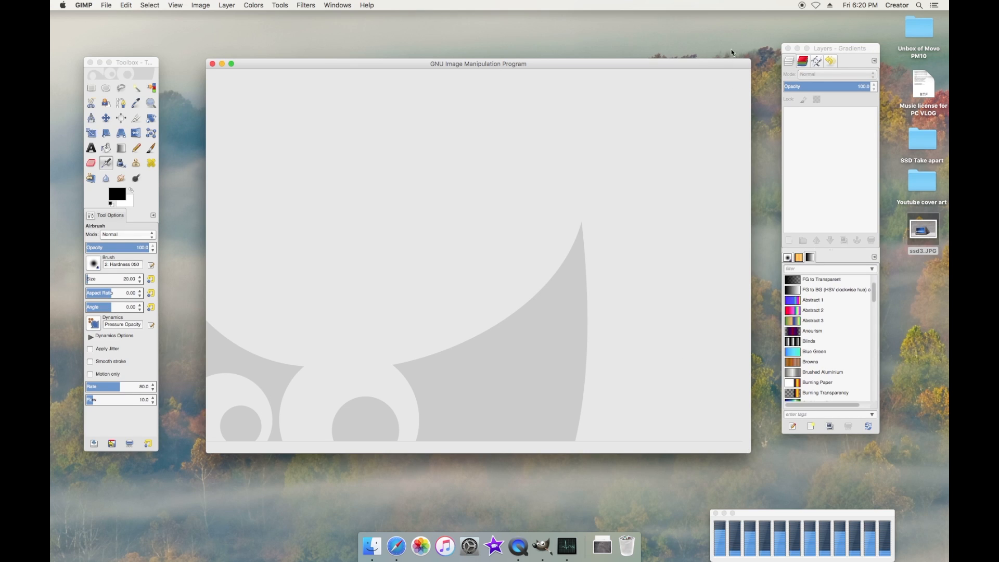
- Rearrange the layers and image windows and open the recently used image ssd3.JPG
{"action": "left_click_drag", "start_coordinate": [822, 51], "coordinate": [819, 74]}
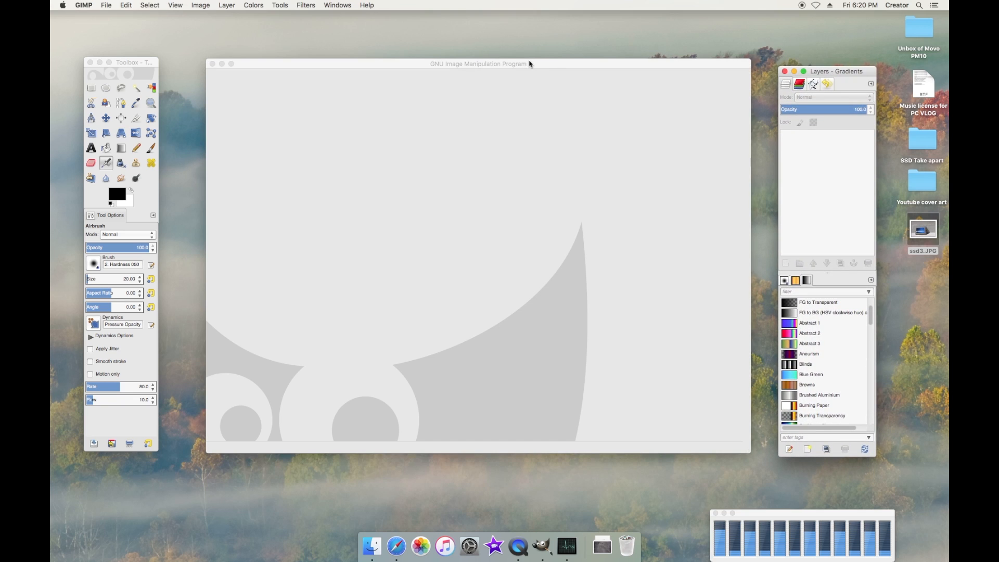
{"action": "left_click_drag", "start_coordinate": [531, 62], "coordinate": [522, 73]}
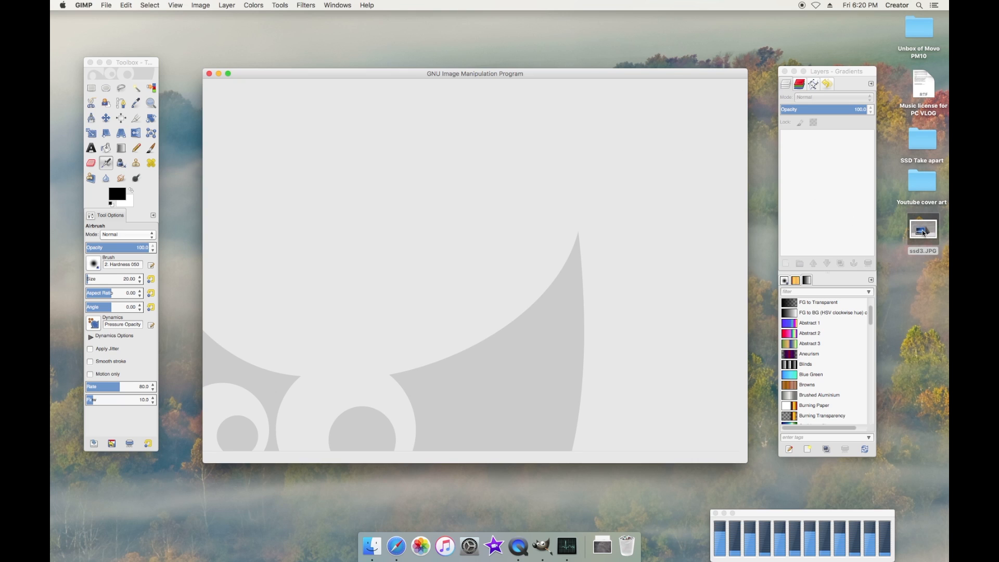
{"action": "left_click_drag", "start_coordinate": [919, 230], "coordinate": [482, 216]}
{"action": "left_click", "coordinate": [84, 6]}
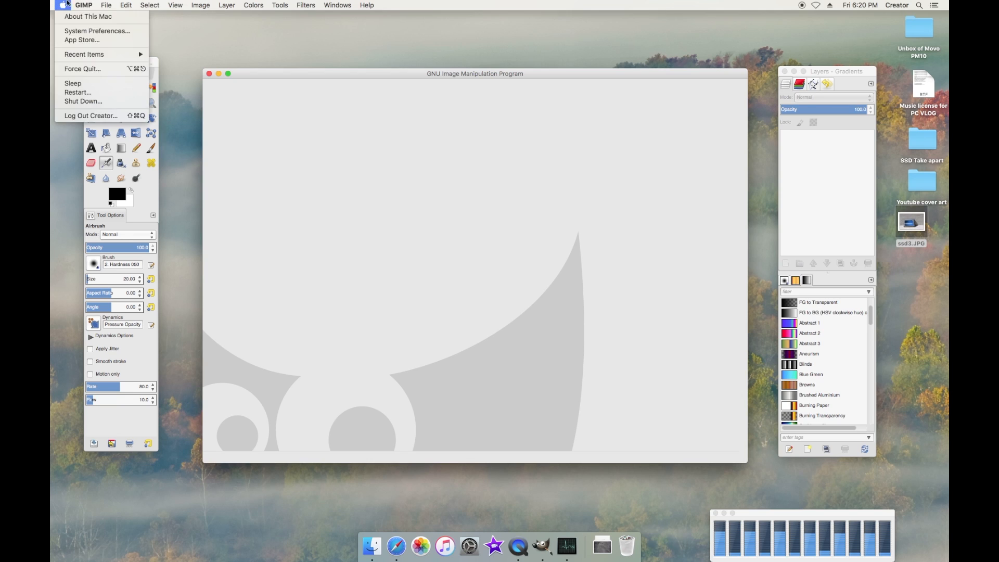
{"action": "mouse_move", "coordinate": [106, 5]}
{"action": "left_click", "coordinate": [117, 34]}
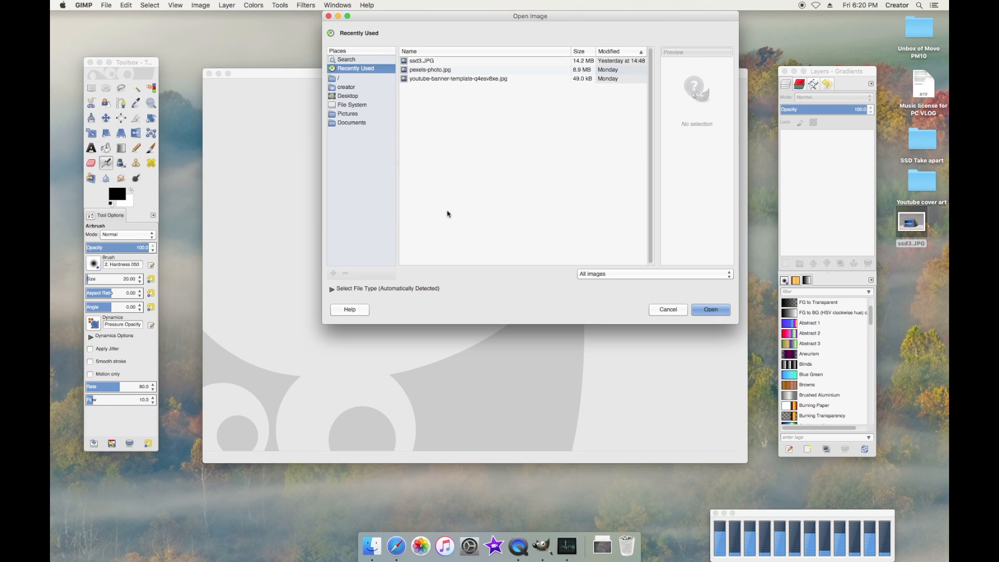
{"action": "left_click", "coordinate": [437, 61]}
{"action": "key", "text": "Return"}
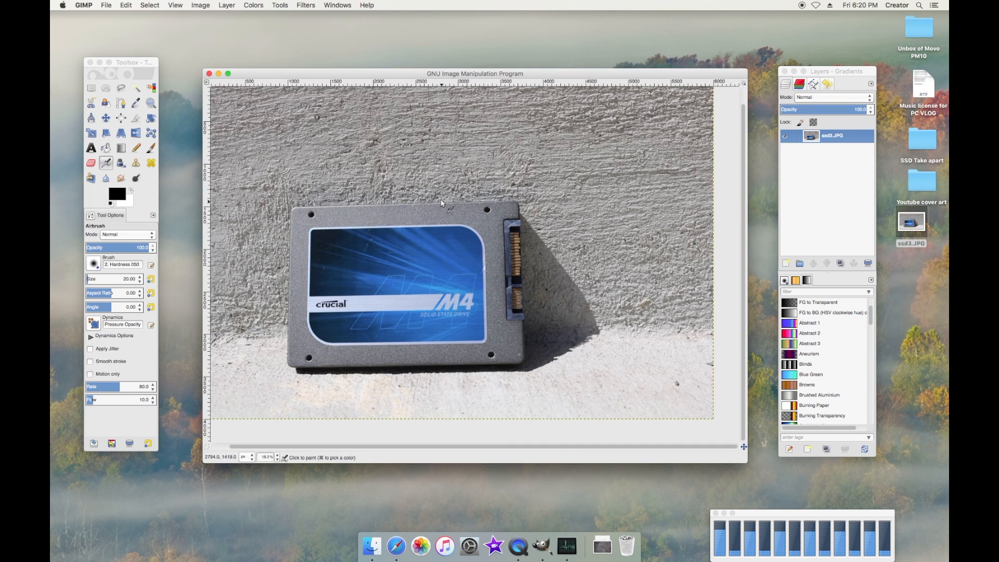
- Set the Text tool's font size to 500 px
{"action": "left_click", "coordinate": [92, 149]}
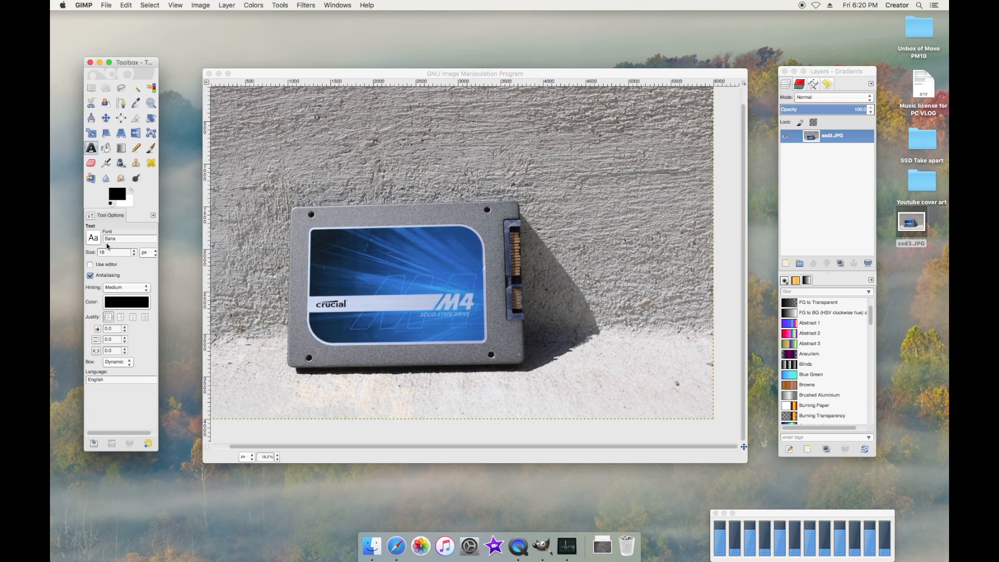
{"action": "left_click_drag", "start_coordinate": [109, 253], "coordinate": [81, 252]}
- Place the trial text "typing" on the wall above the drive and delete its layer
{"action": "left_click", "coordinate": [257, 172]}
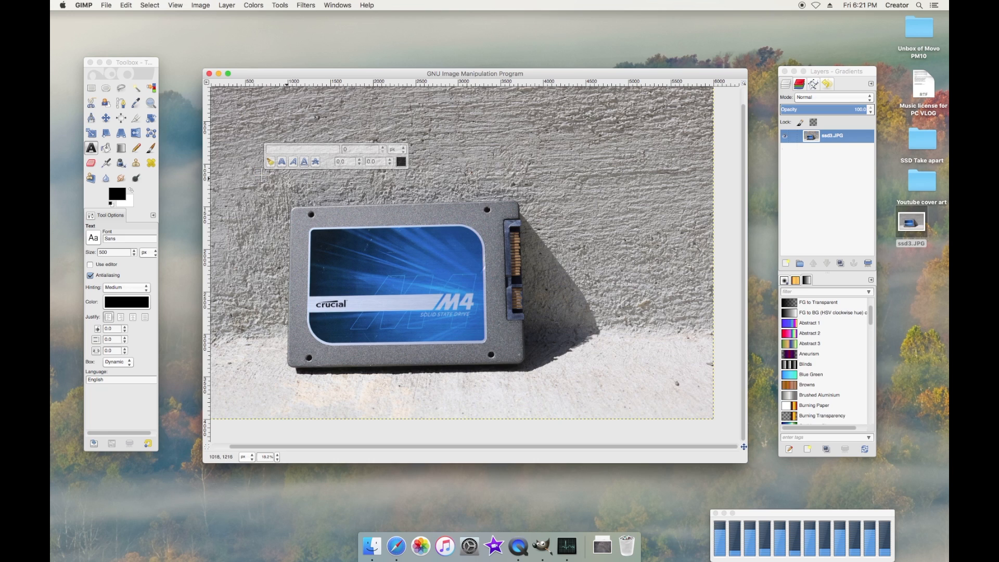
{"action": "type", "text": "t"}
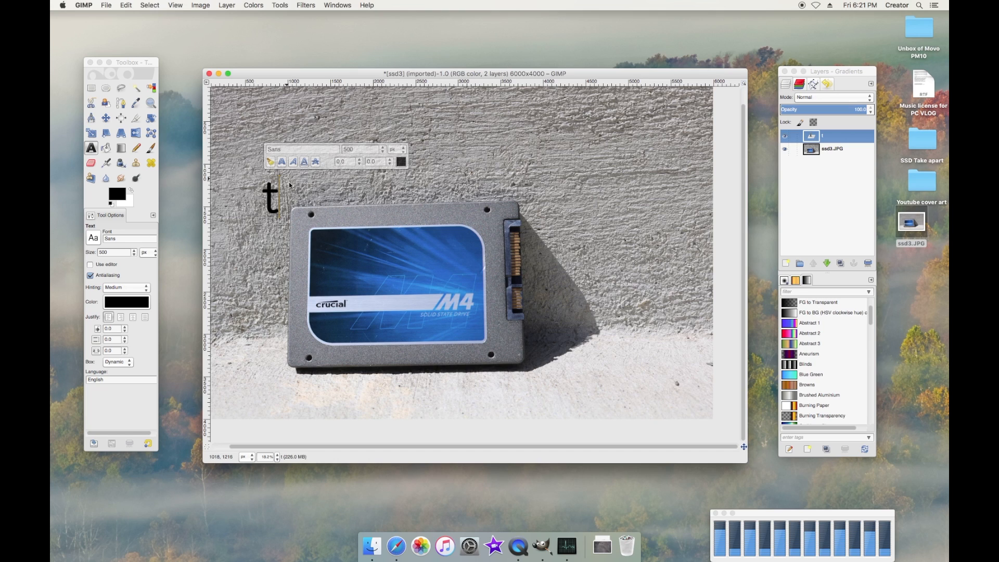
{"action": "type", "text": "yping"}
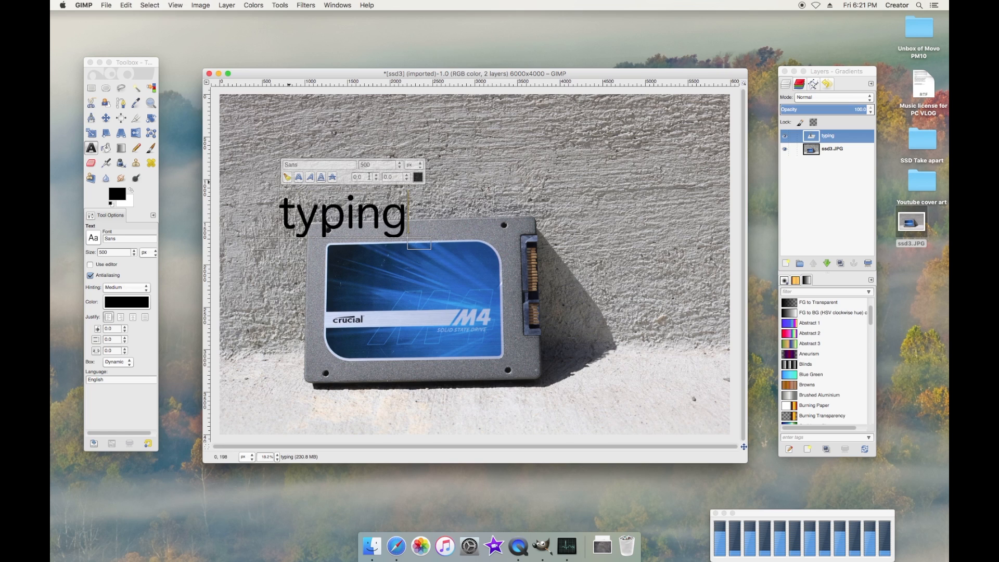
{"action": "right_click", "coordinate": [839, 136]}
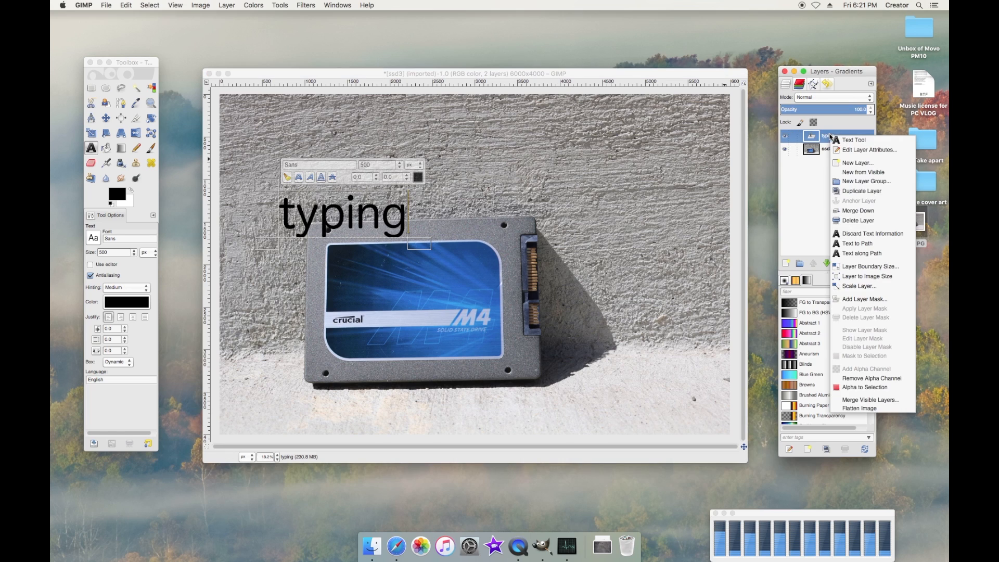
{"action": "left_click", "coordinate": [859, 223]}
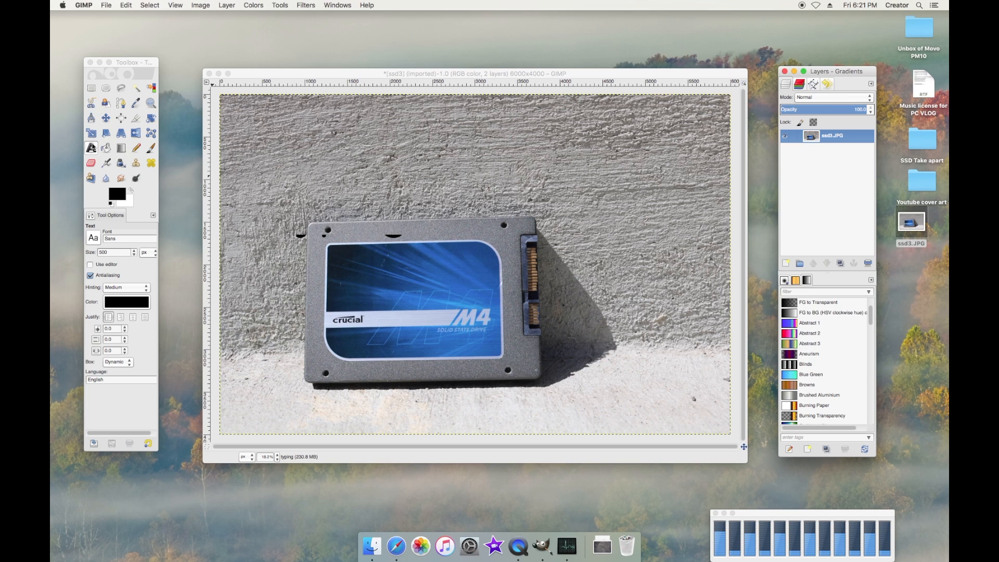
- Draw a text box about 5736 × 781 px across the wall above the drive and enter "Whats inside an SSD??"
{"action": "left_click", "coordinate": [92, 148]}
{"action": "left_click_drag", "start_coordinate": [229, 161], "coordinate": [716, 224]}
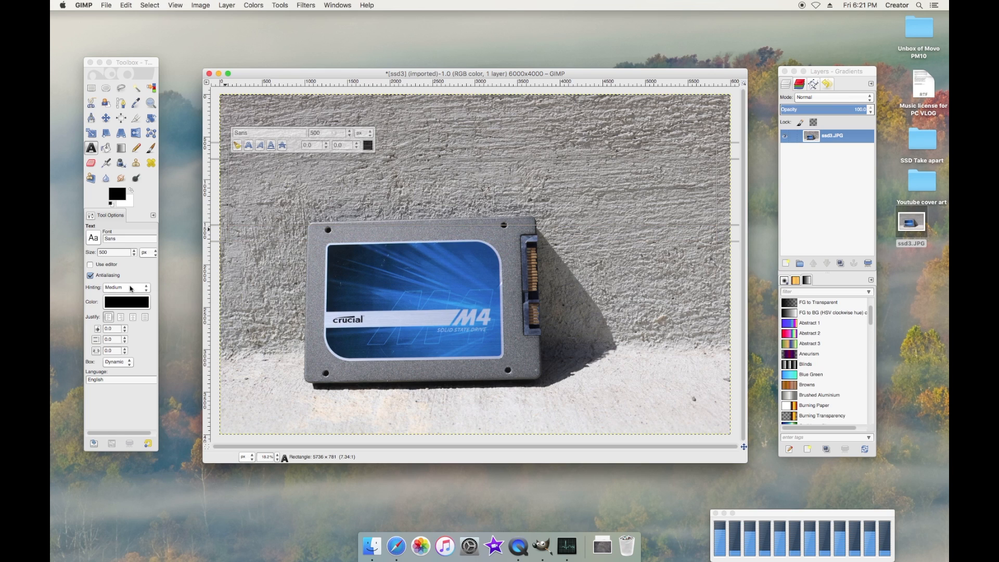
{"action": "type", "text": "W"}
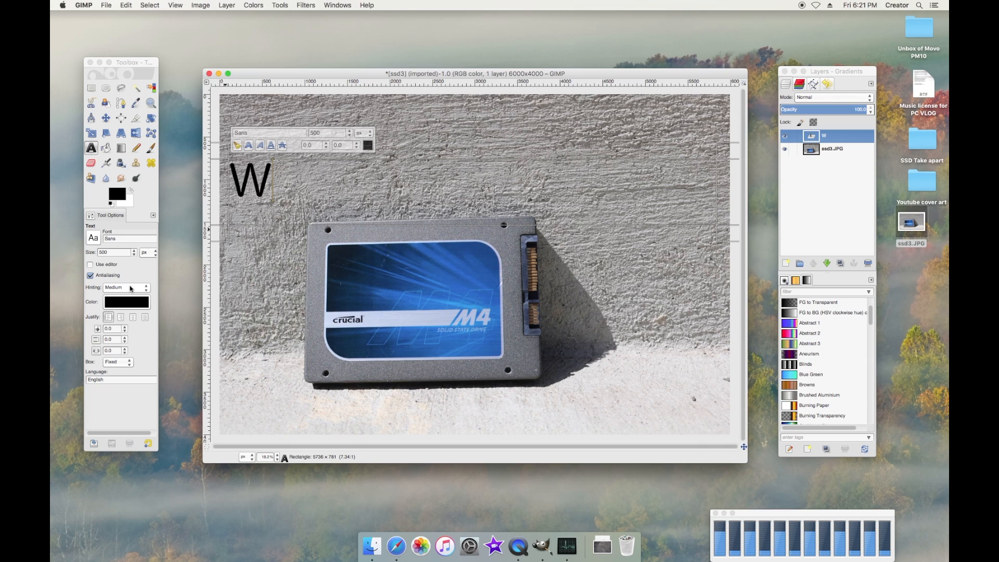
{"action": "type", "text": "hats inside an SSD?"}
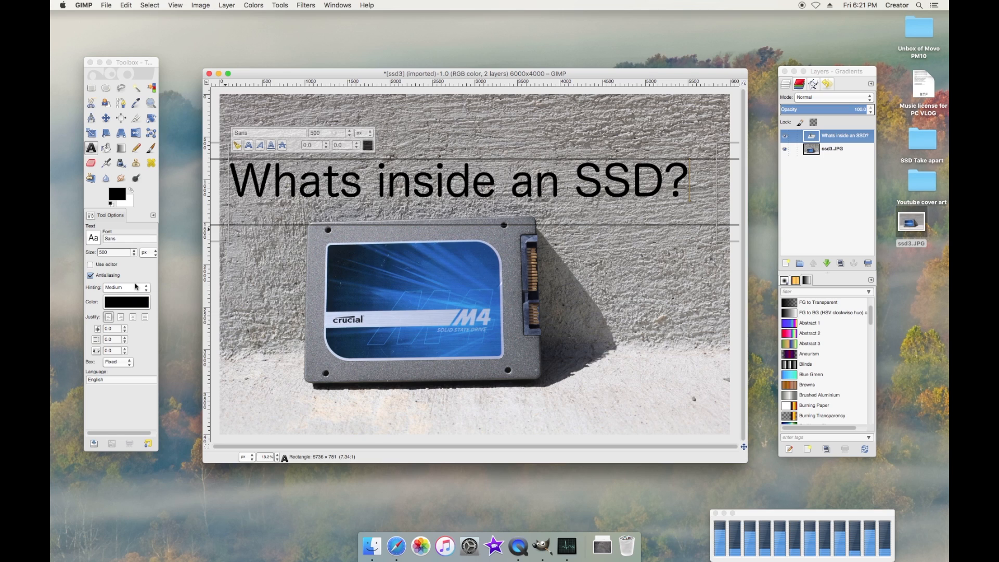
{"action": "type", "text": "?"}
{"action": "left_click", "coordinate": [461, 120]}
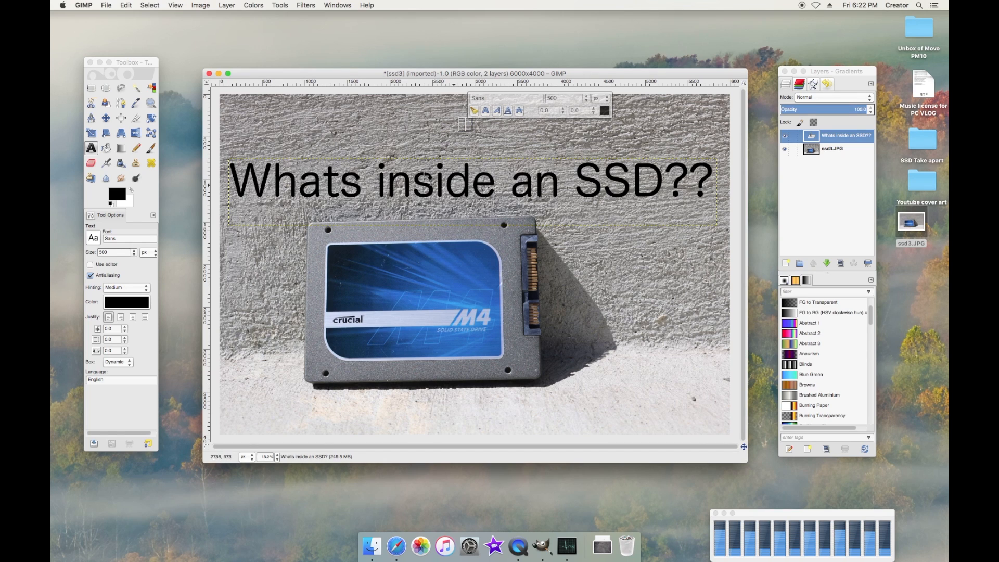
- Move the title text slightly down and to the right so it sits just above the drive
{"action": "left_click", "coordinate": [105, 119]}
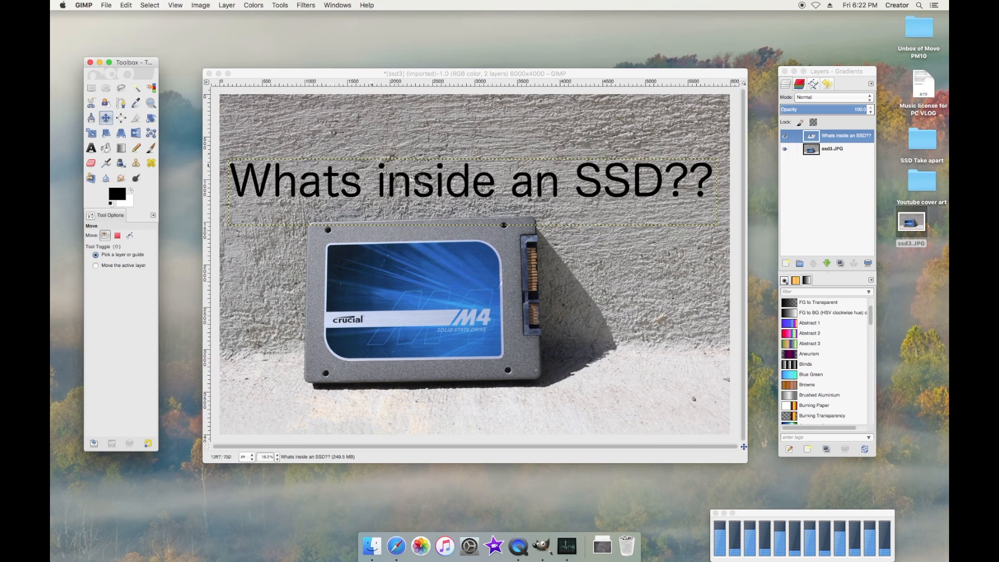
{"action": "left_click", "coordinate": [406, 179]}
{"action": "left_click_drag", "start_coordinate": [406, 180], "coordinate": [417, 195]}
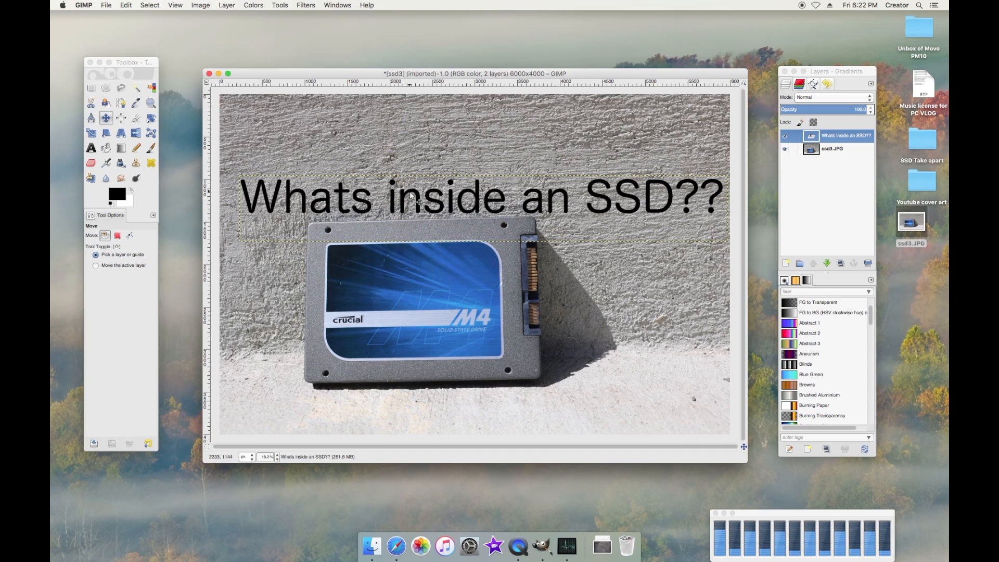
{"action": "left_click_drag", "start_coordinate": [410, 196], "coordinate": [407, 194]}
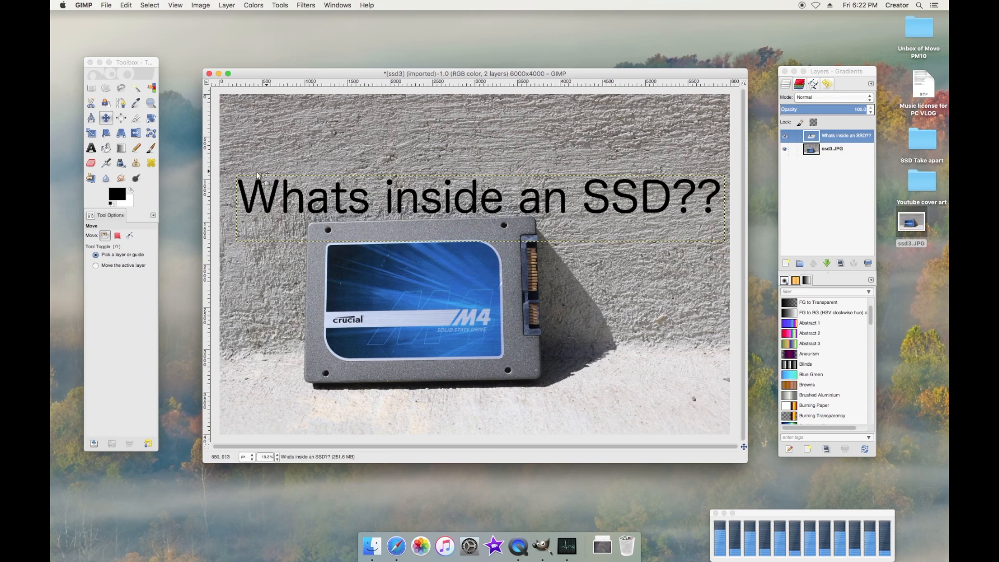
- Color only the letters "ts" of "Whats" in the title white
{"action": "left_click", "coordinate": [91, 149]}
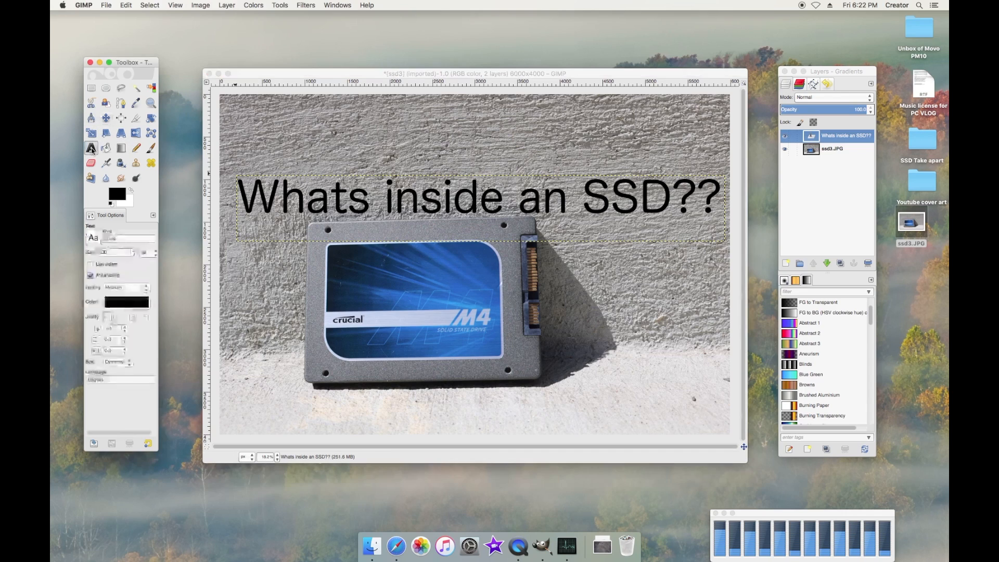
{"action": "left_click", "coordinate": [331, 198]}
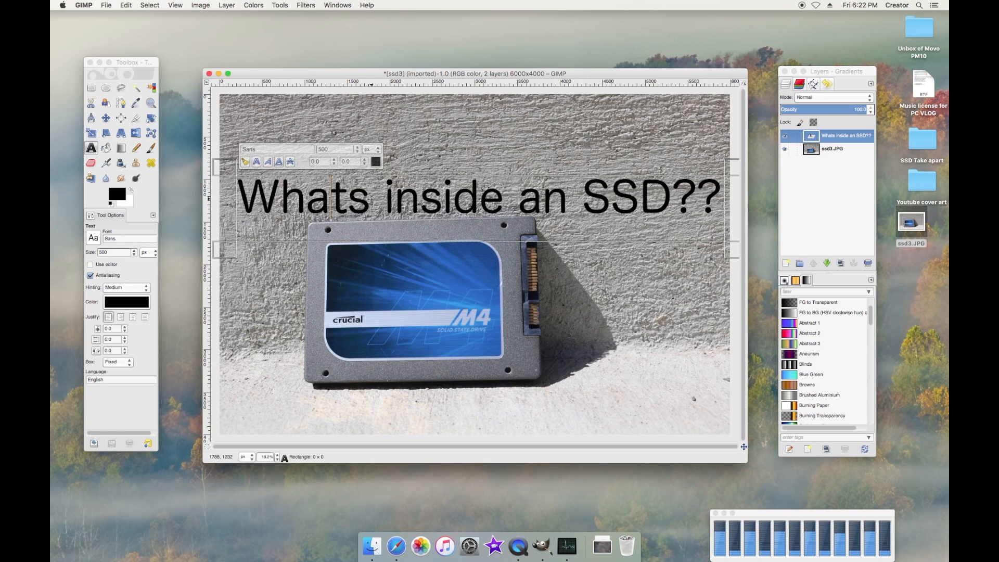
{"action": "left_click_drag", "start_coordinate": [370, 197], "coordinate": [339, 196]}
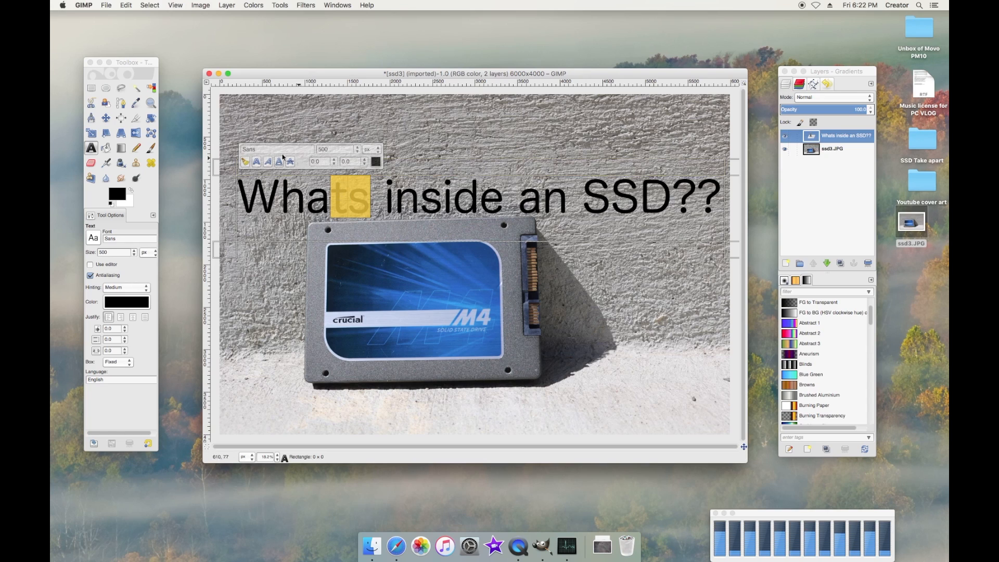
{"action": "left_click", "coordinate": [376, 163]}
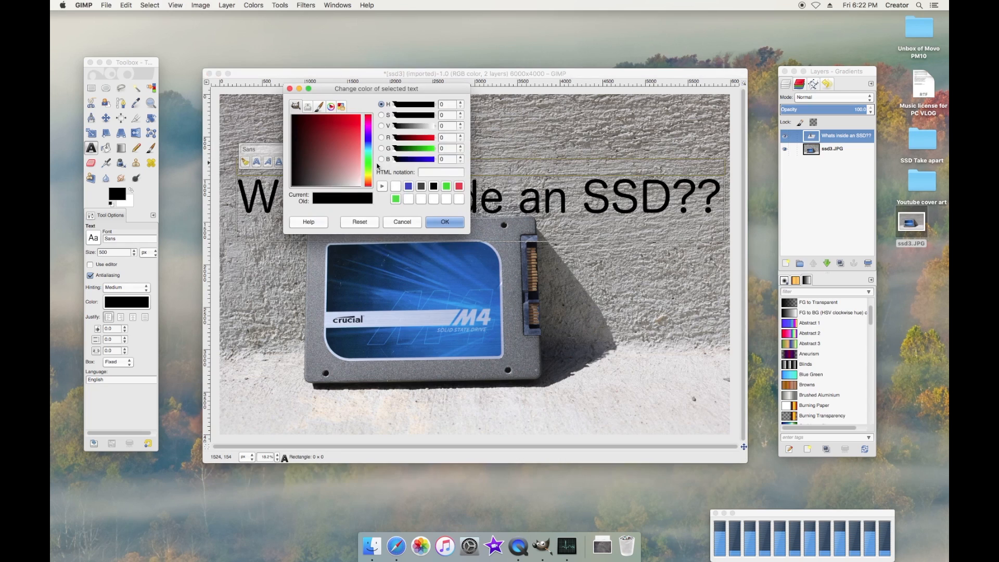
{"action": "left_click", "coordinate": [397, 186]}
{"action": "left_click", "coordinate": [446, 221]}
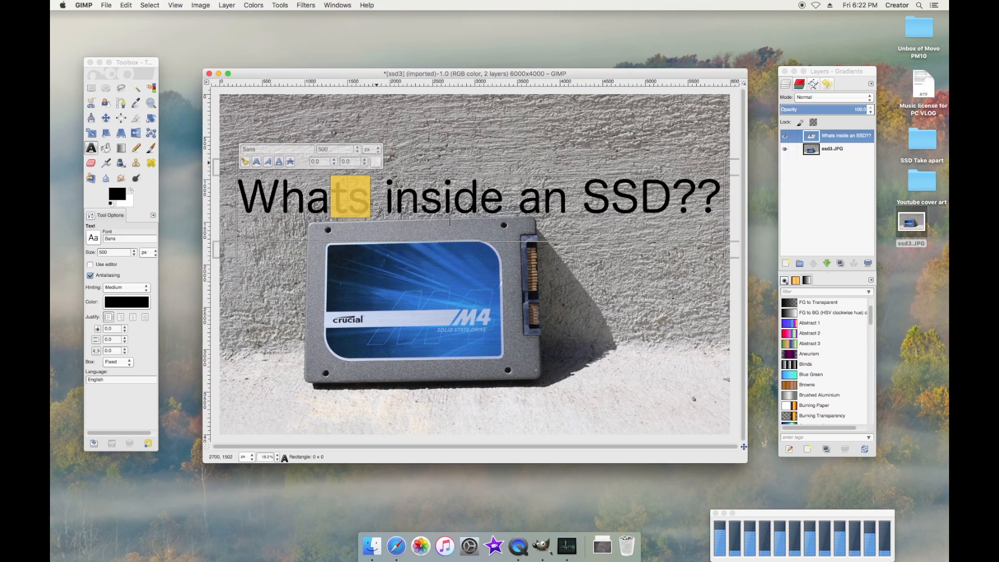
{"action": "left_click", "coordinate": [395, 199]}
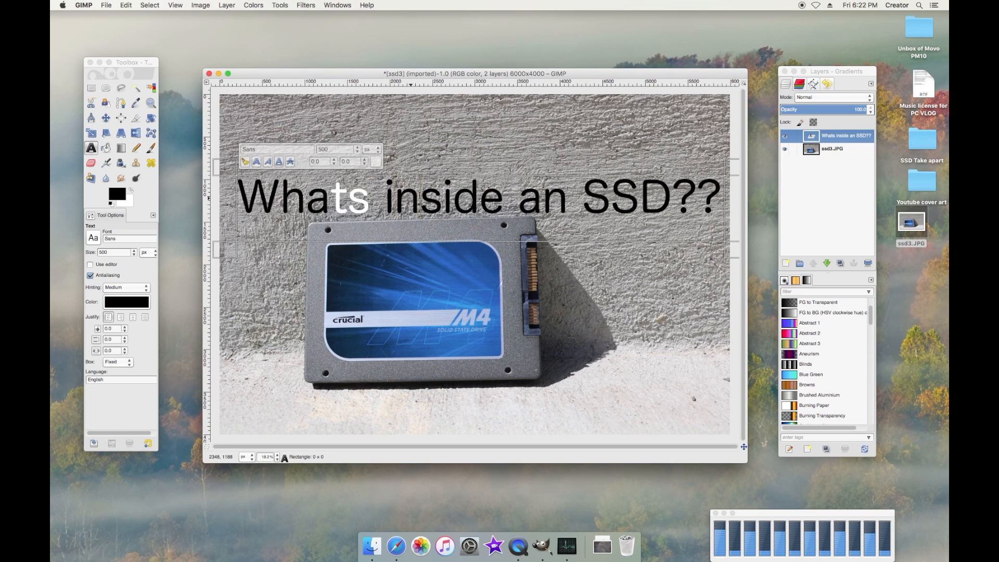
- Set the color of the whole title text to white
{"action": "triple_click", "coordinate": [420, 196]}
{"action": "left_click", "coordinate": [453, 196]}
{"action": "left_click", "coordinate": [135, 303]}
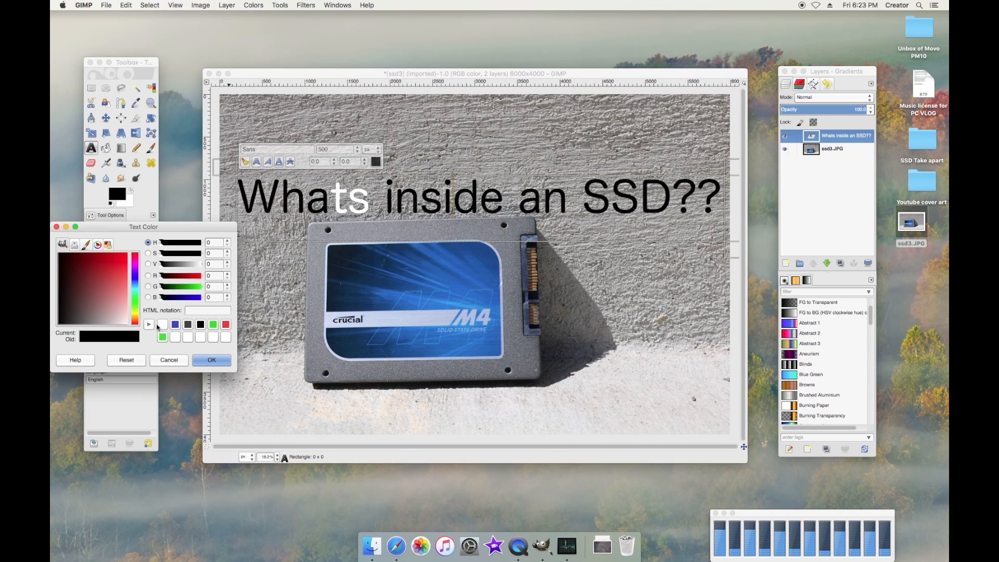
{"action": "left_click", "coordinate": [162, 324]}
{"action": "left_click", "coordinate": [210, 360]}
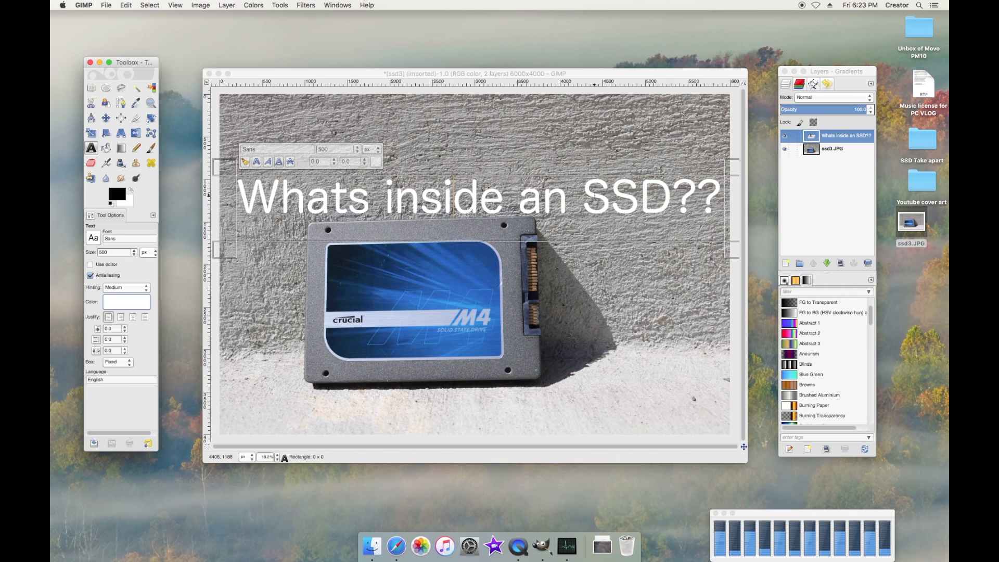
- Create a selection from the title layer's alpha and grow it by 30 px
{"action": "right_click", "coordinate": [826, 138]}
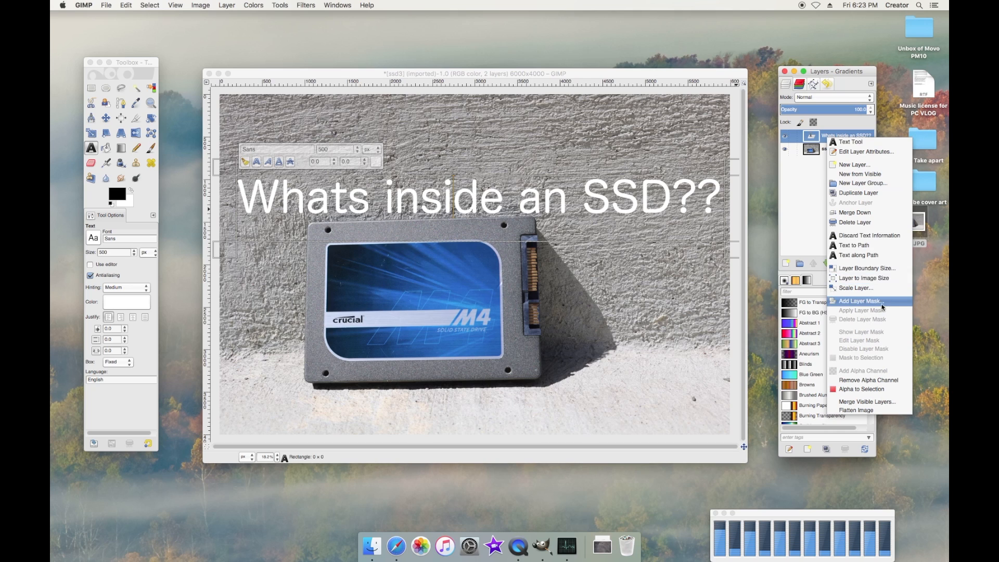
{"action": "left_click", "coordinate": [871, 390]}
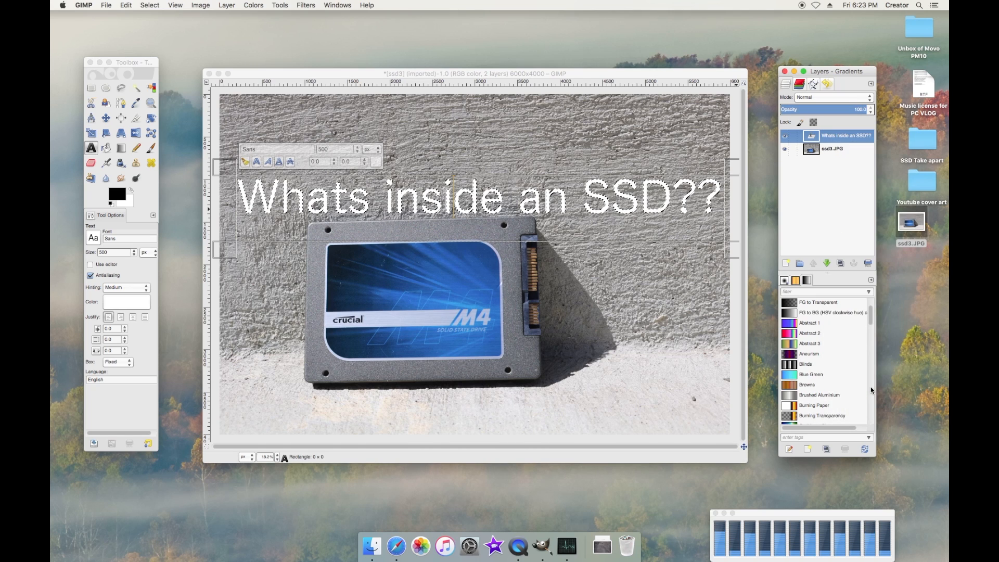
{"action": "left_click", "coordinate": [172, 5]}
{"action": "mouse_move", "coordinate": [143, 2]}
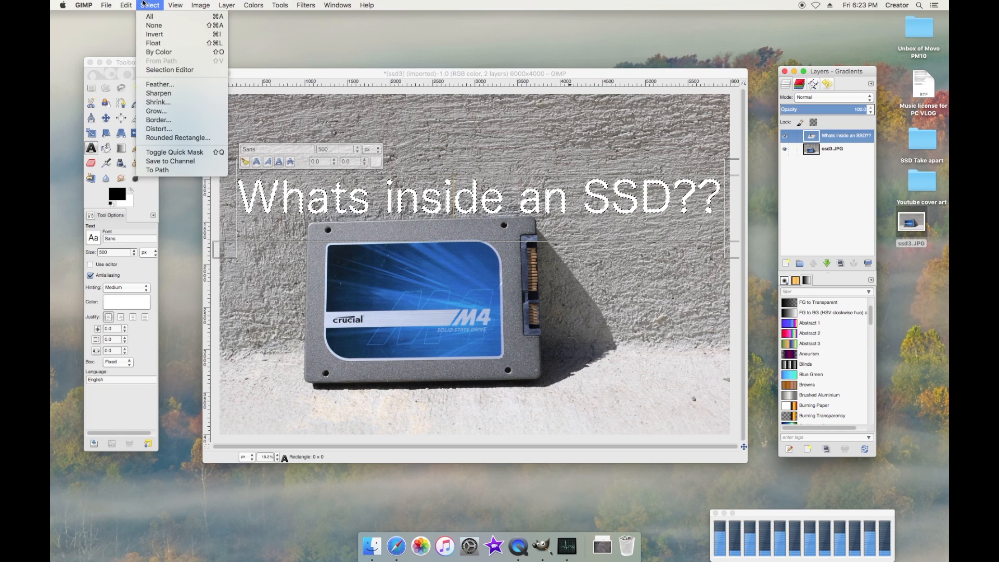
{"action": "left_click", "coordinate": [157, 112]}
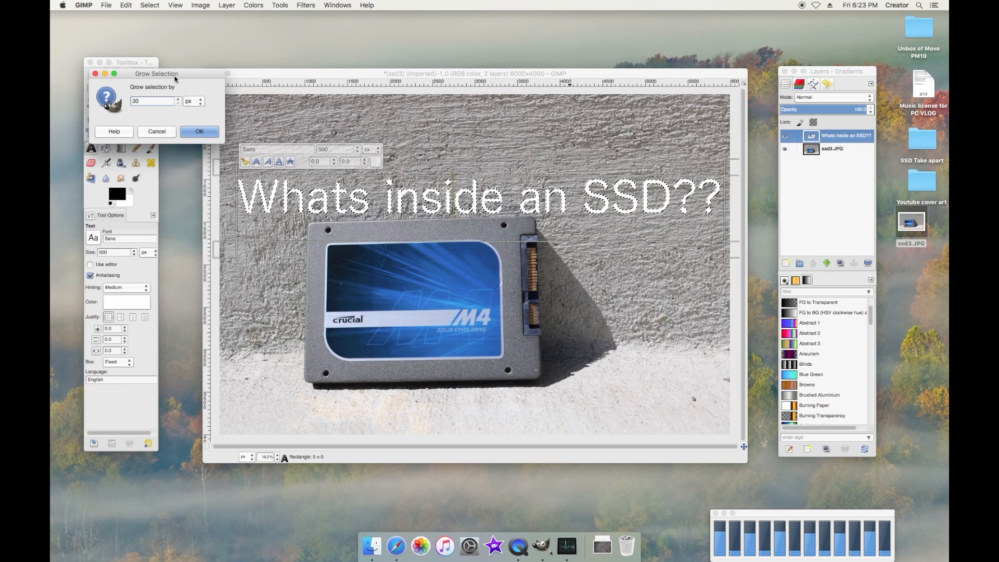
{"action": "left_click_drag", "start_coordinate": [176, 78], "coordinate": [436, 228]}
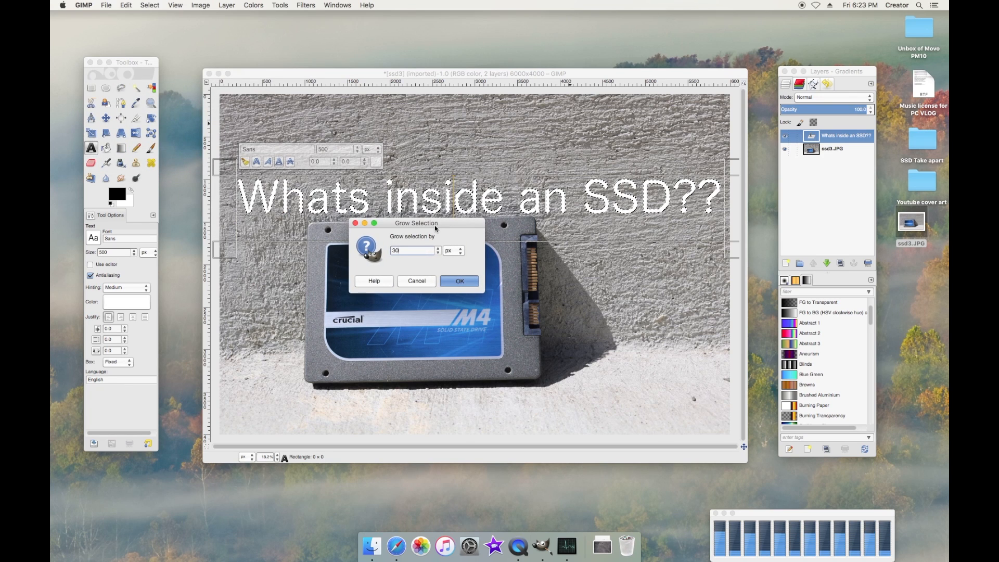
{"action": "key", "text": "Return"}
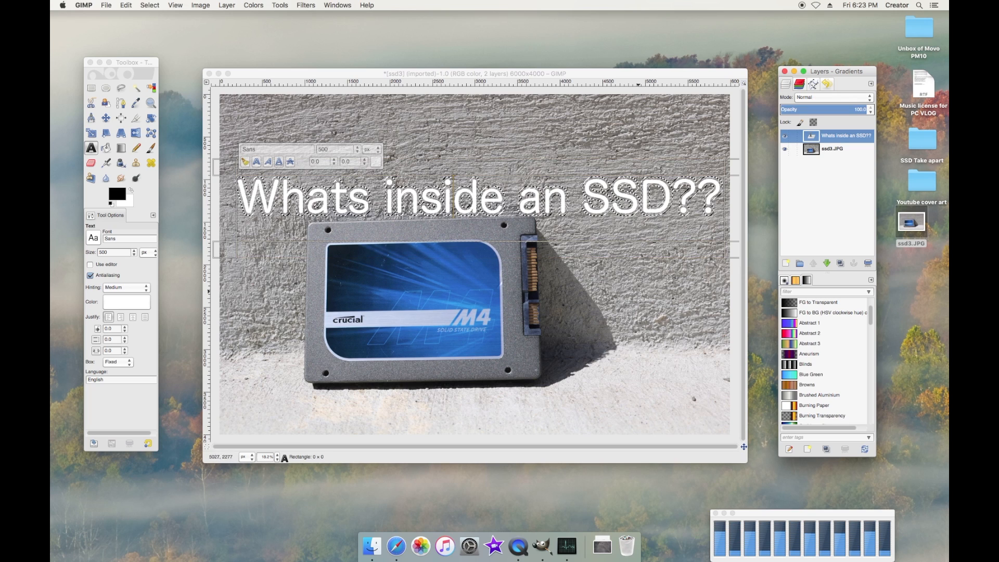
- Add a new transparent 6000 × 4000 px layer and place it directly below the title text layer
{"action": "right_click", "coordinate": [829, 137]}
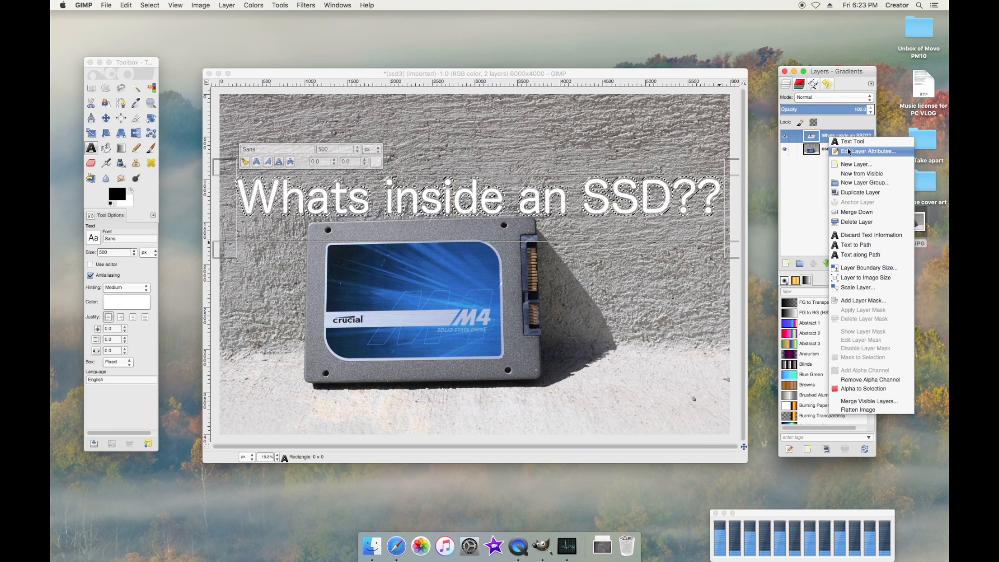
{"action": "left_click", "coordinate": [814, 139]}
{"action": "right_click", "coordinate": [815, 140]}
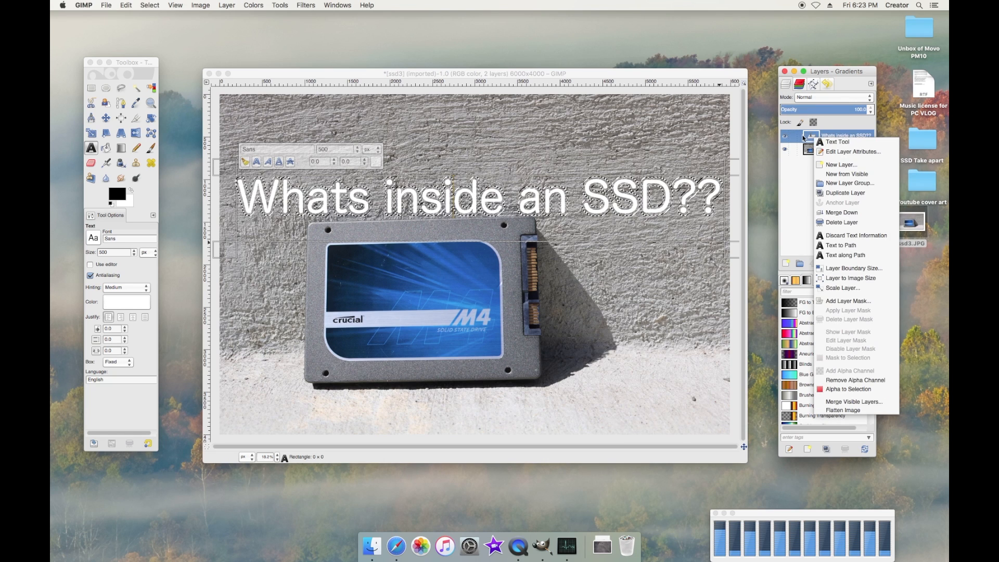
{"action": "left_click", "coordinate": [847, 164]}
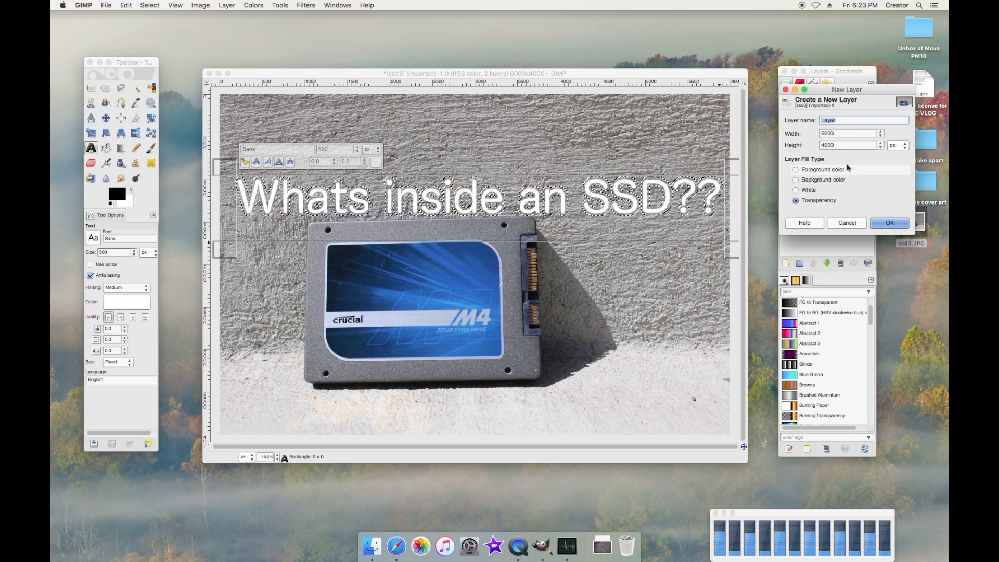
{"action": "left_click", "coordinate": [890, 223]}
{"action": "mouse_move", "coordinate": [816, 136]}
{"action": "left_mouse_down"}
{"action": "mouse_move", "coordinate": [828, 150]}
{"action": "mouse_move", "coordinate": [835, 141]}
{"action": "mouse_move", "coordinate": [820, 138]}
{"action": "left_mouse_up"}
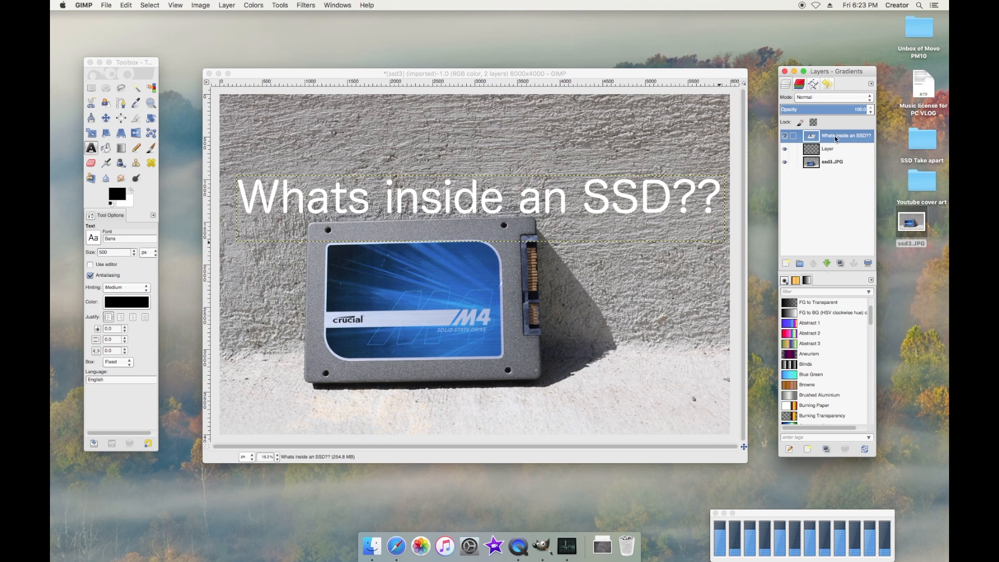
- Bucket-fill the grown title selection with black on the new layer to outline the letters
{"action": "left_click", "coordinate": [827, 150]}
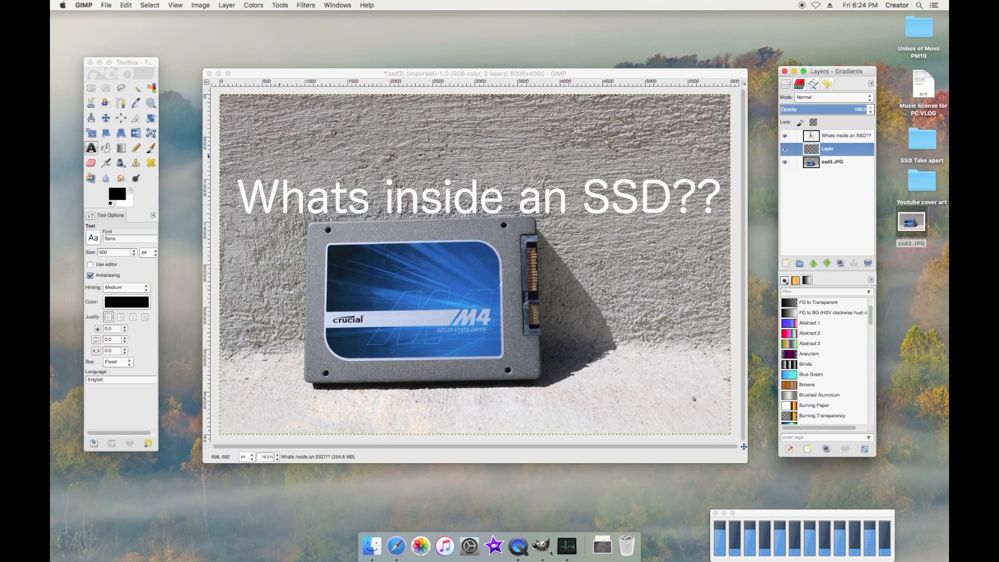
{"action": "left_click", "coordinate": [106, 148]}
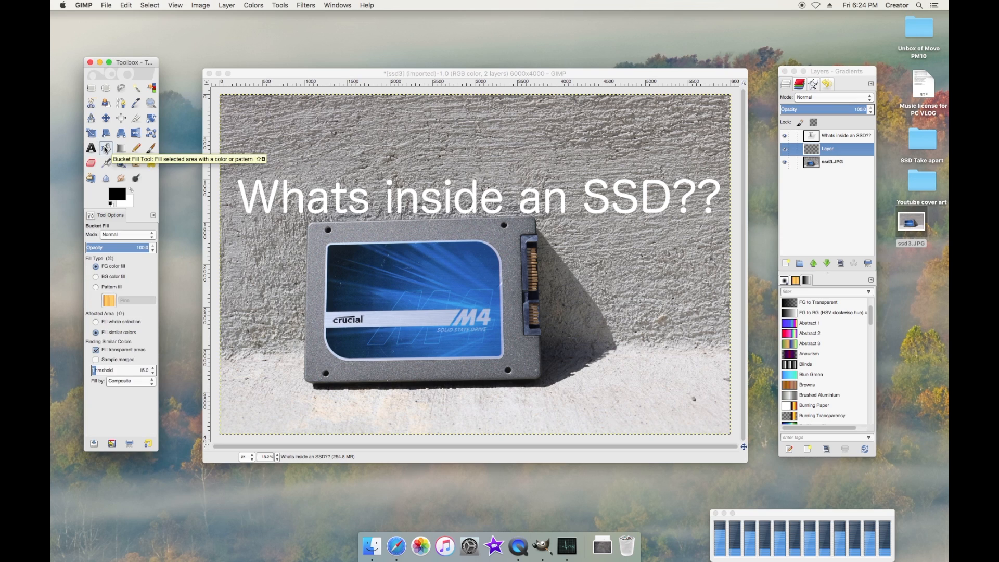
{"action": "left_click", "coordinate": [124, 193]}
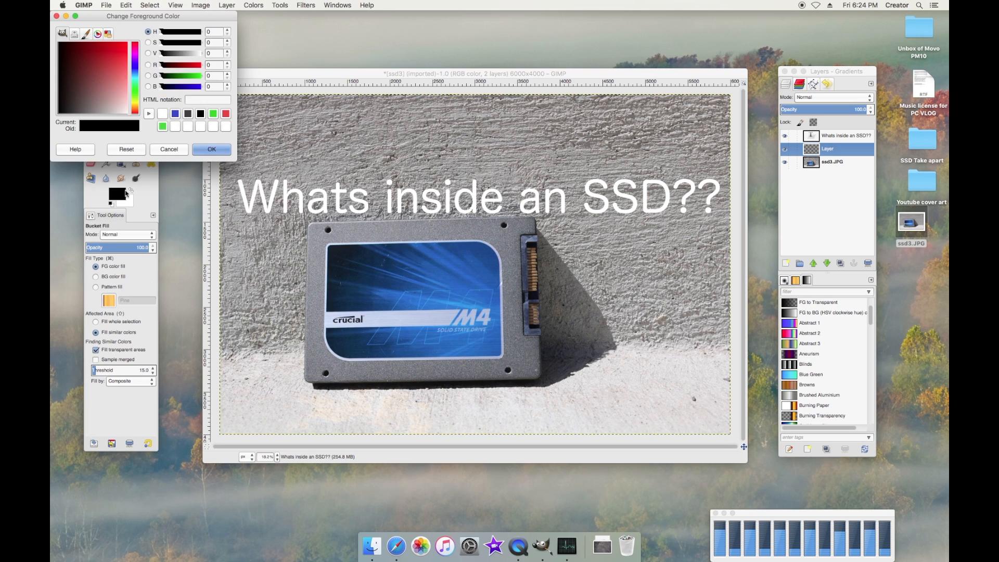
{"action": "left_click", "coordinate": [213, 149]}
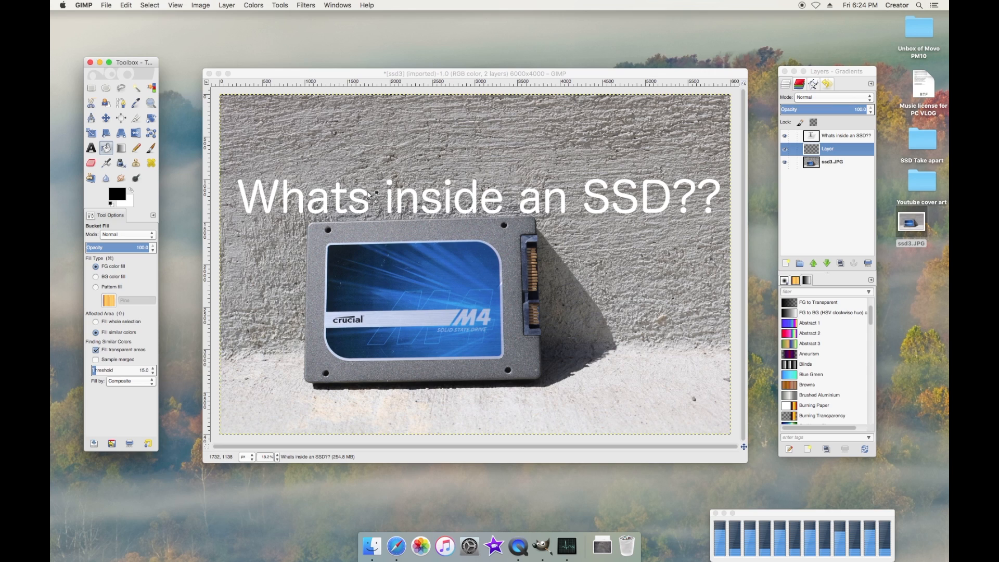
{"action": "left_click", "coordinate": [369, 194]}
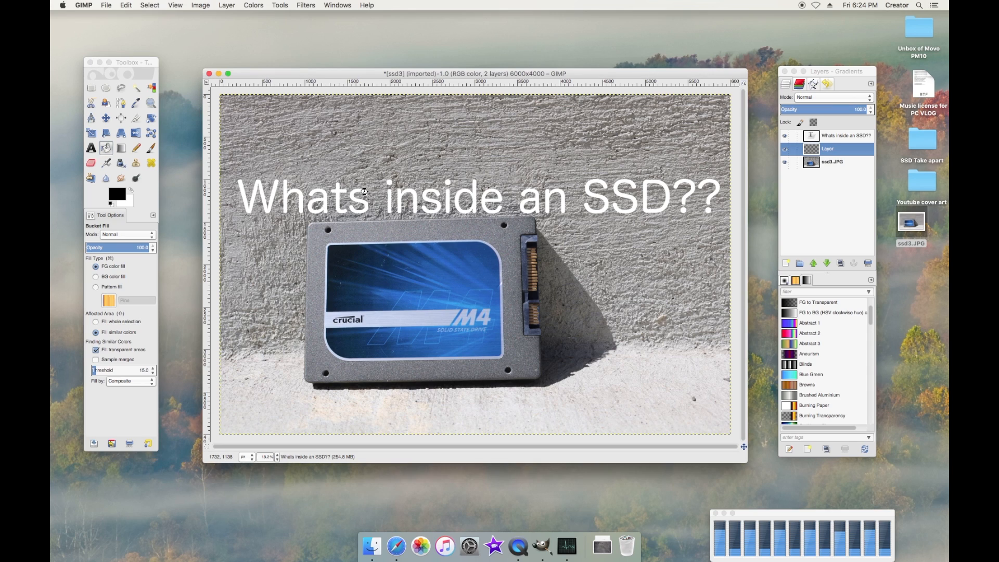
{"action": "left_click", "coordinate": [448, 220]}
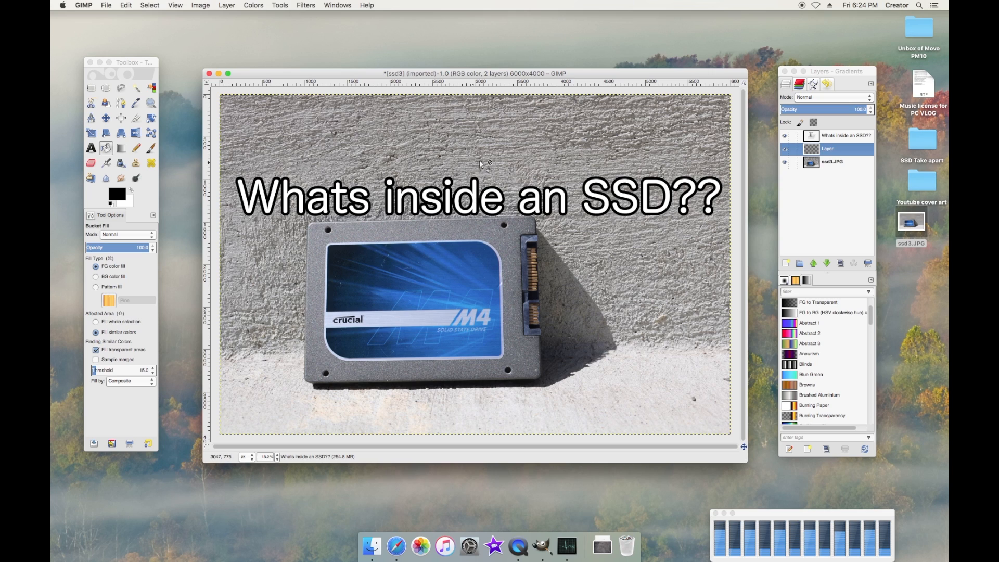
- Clear the selection around the title
{"action": "left_click", "coordinate": [175, 6]}
{"action": "mouse_move", "coordinate": [153, 4]}
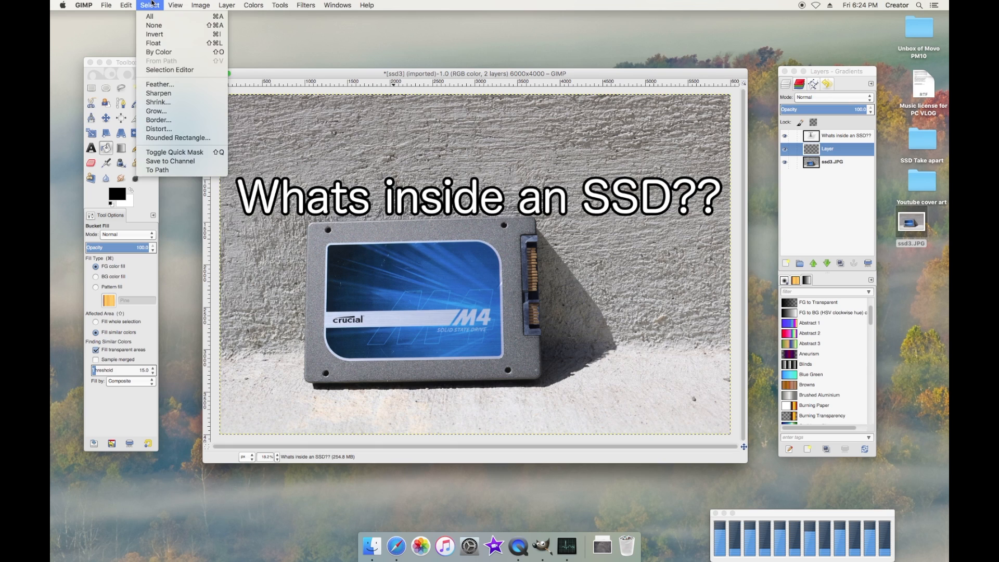
{"action": "left_click", "coordinate": [161, 26]}
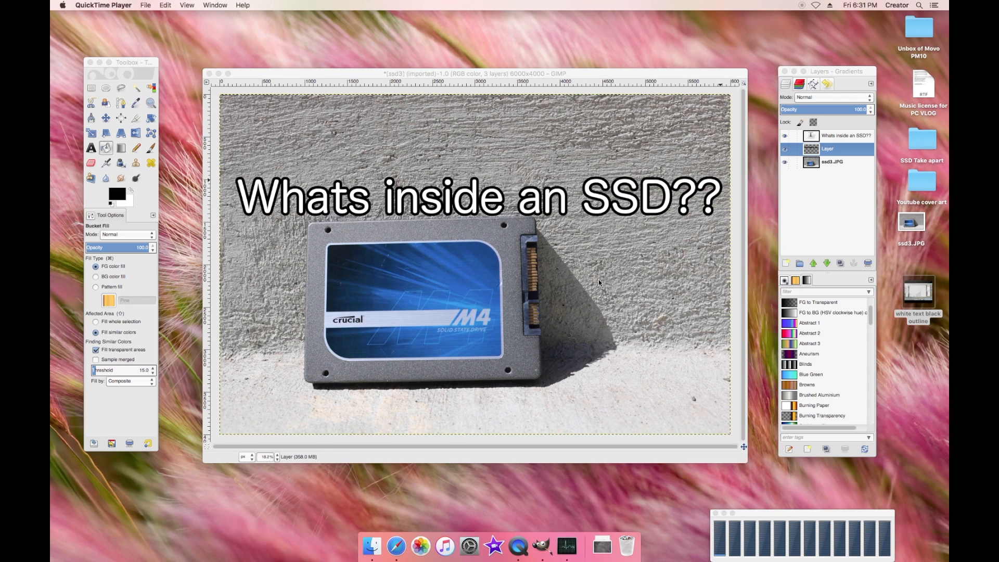
- Export the finished image to the Desktop as the JPEG file "ssd3 text.JPG"
{"action": "left_click", "coordinate": [590, 271]}
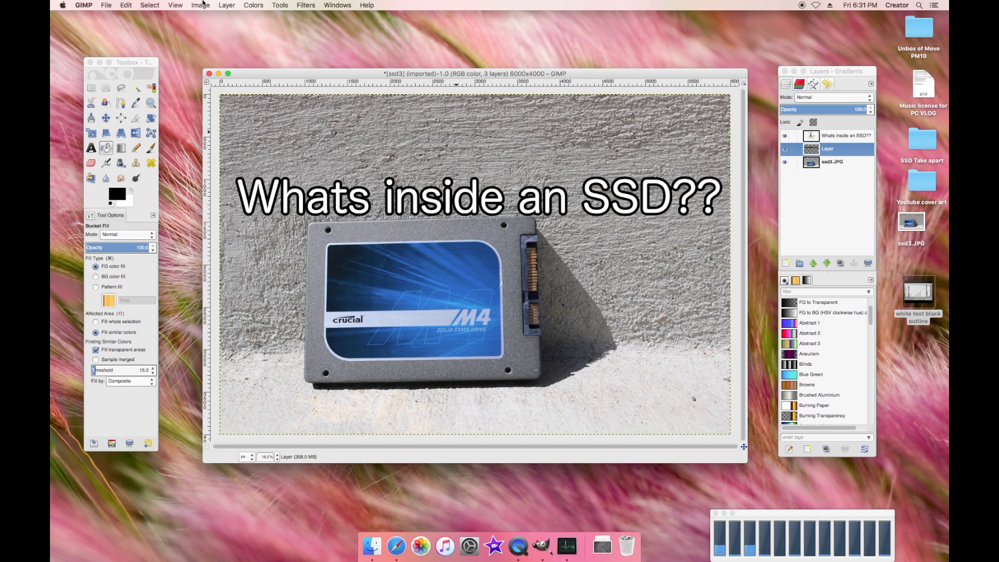
{"action": "left_click", "coordinate": [106, 6]}
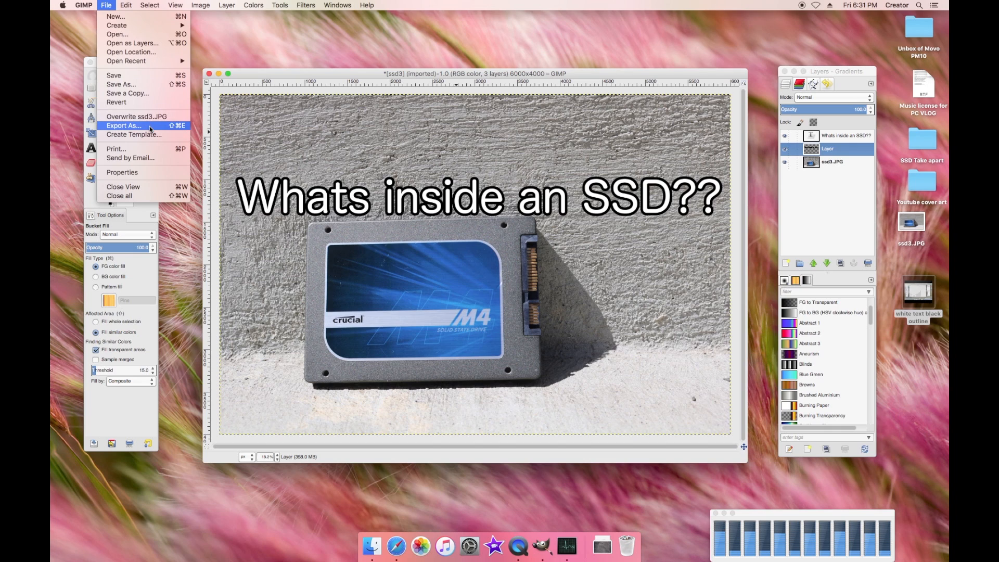
{"action": "left_click", "coordinate": [123, 126]}
{"action": "key", "text": "Right"}
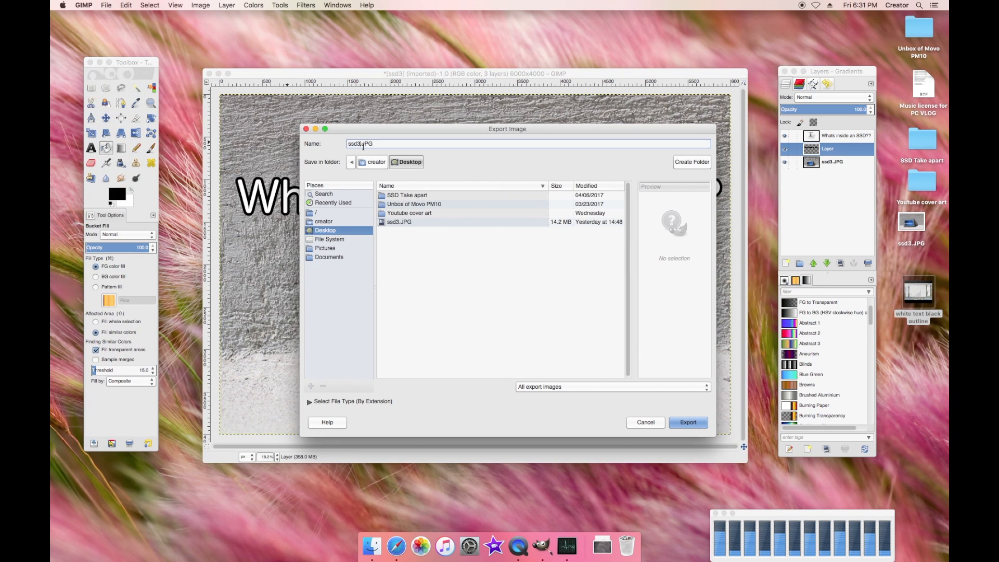
{"action": "type", "text": "text"}
{"action": "key", "text": "BackSpace"}
{"action": "left_click", "coordinate": [346, 252]}
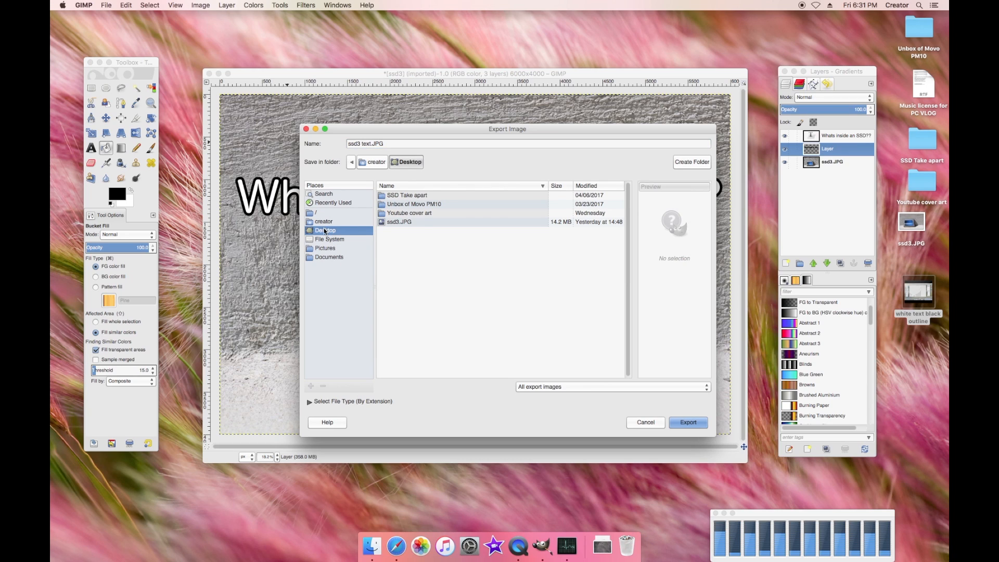
{"action": "left_click", "coordinate": [694, 423]}
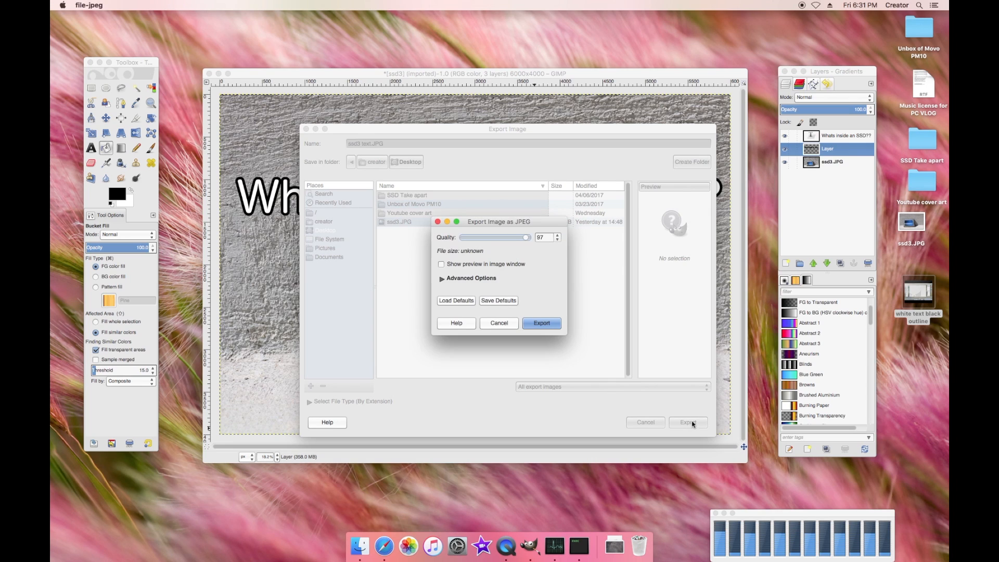
{"action": "left_click", "coordinate": [538, 325]}
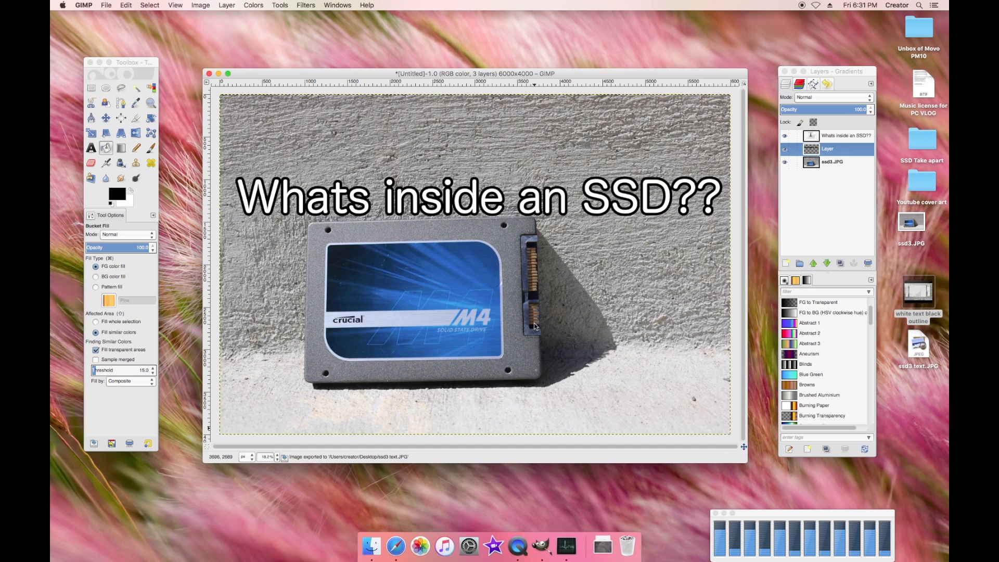
- Examine the list of image file types offered for export and leave without exporting again
{"action": "left_click", "coordinate": [106, 5]}
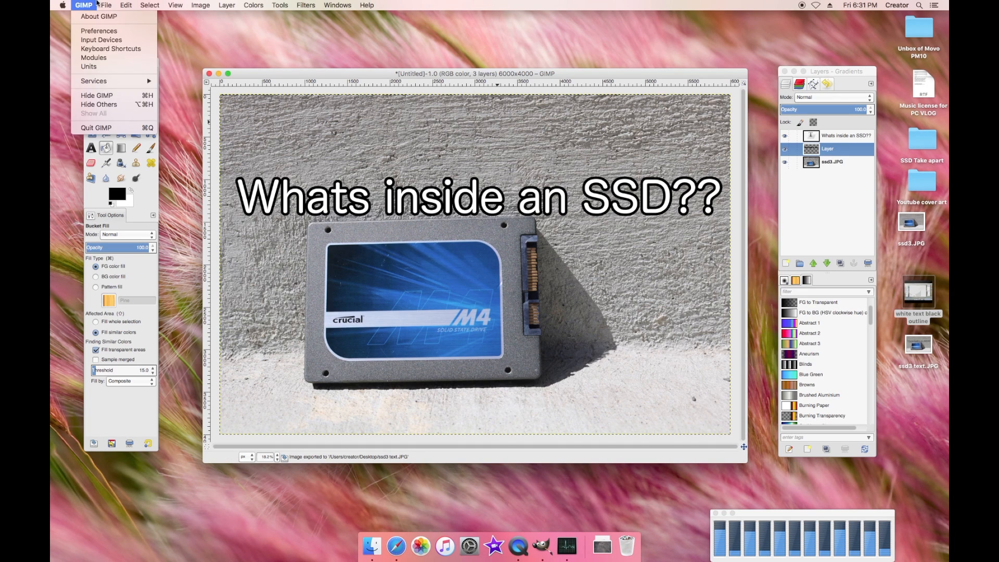
{"action": "left_click", "coordinate": [187, 126]}
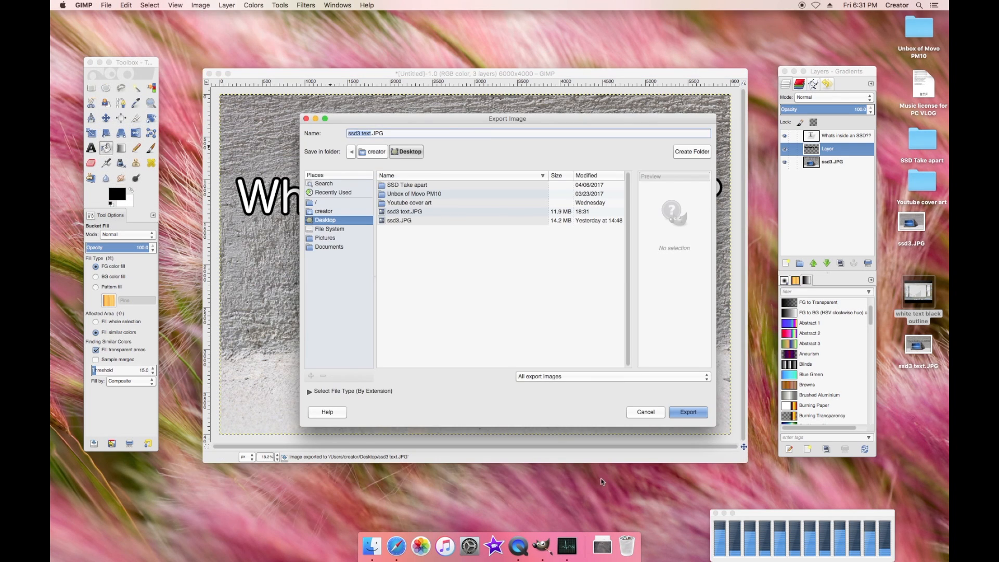
{"action": "left_click", "coordinate": [573, 376]}
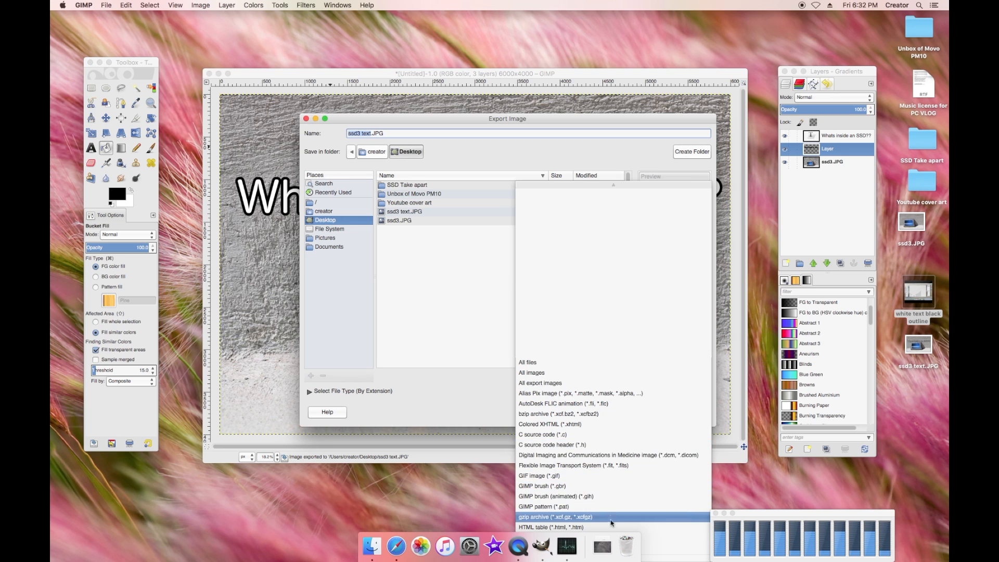
{"action": "mouse_move", "coordinate": [669, 557]}
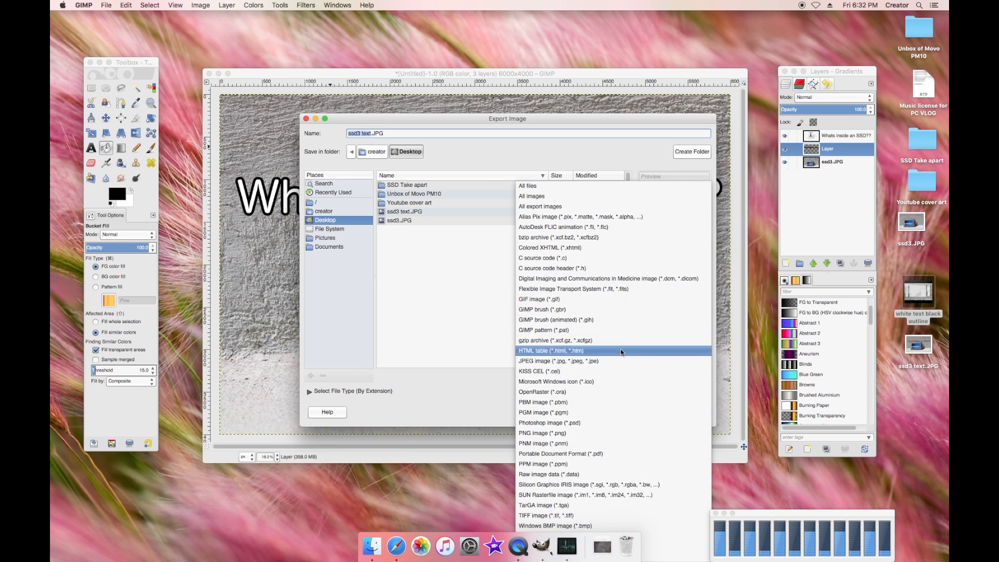
{"action": "left_click", "coordinate": [413, 276]}
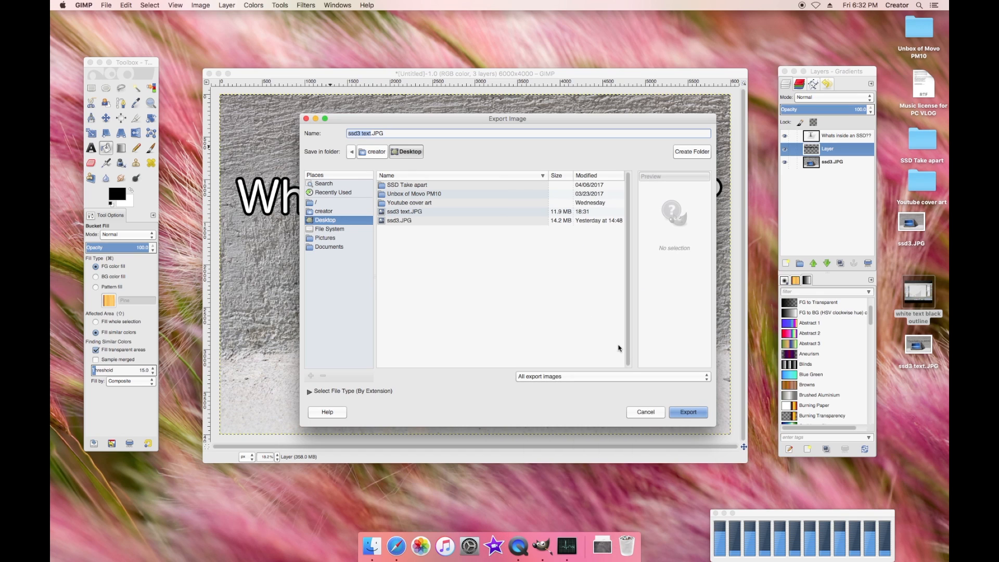
{"action": "left_click", "coordinate": [645, 412]}
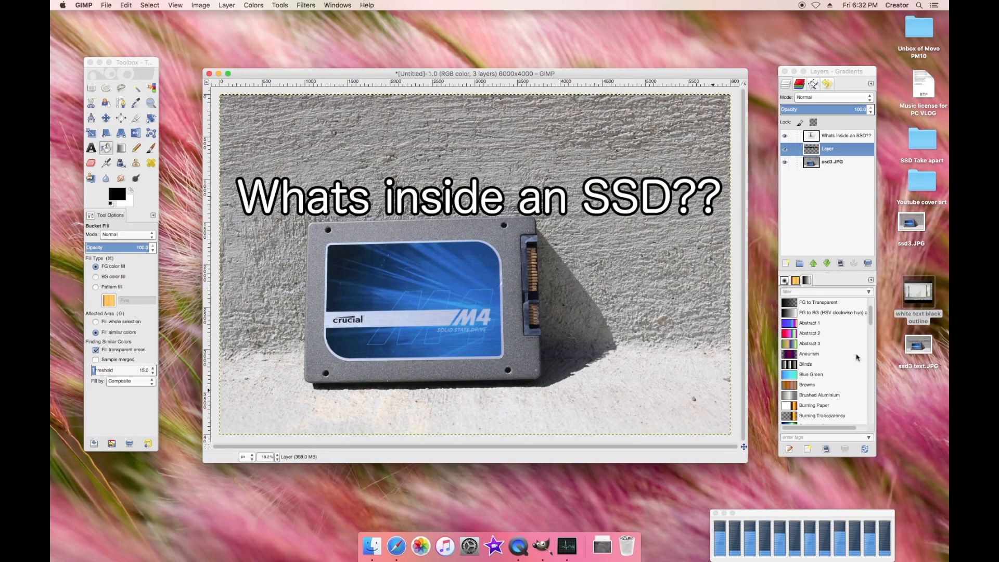
- Open the exported "ssd3 text" image from the desktop in Preview to check it and close it
{"action": "double_click", "coordinate": [918, 348]}
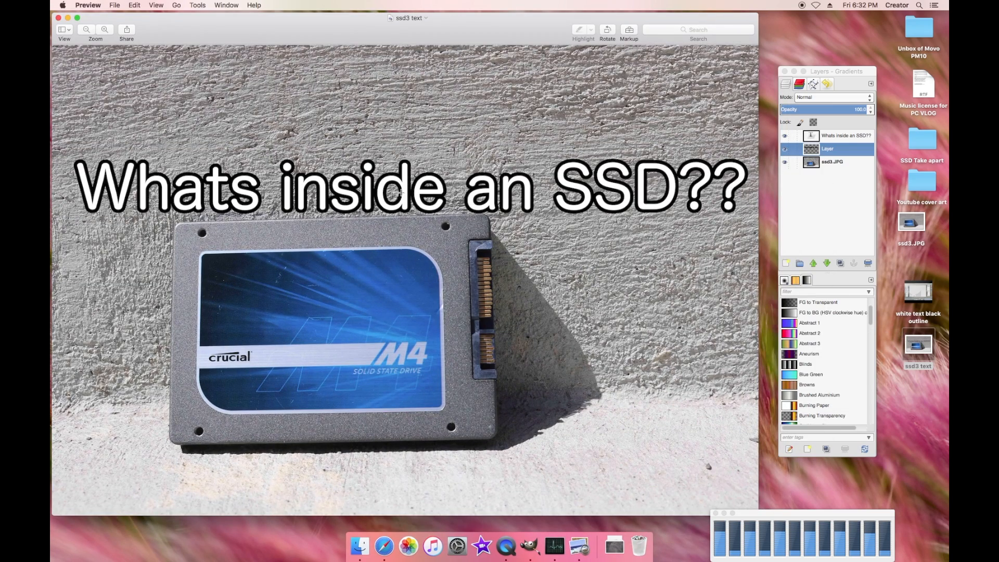
{"action": "key", "text": "super+w"}
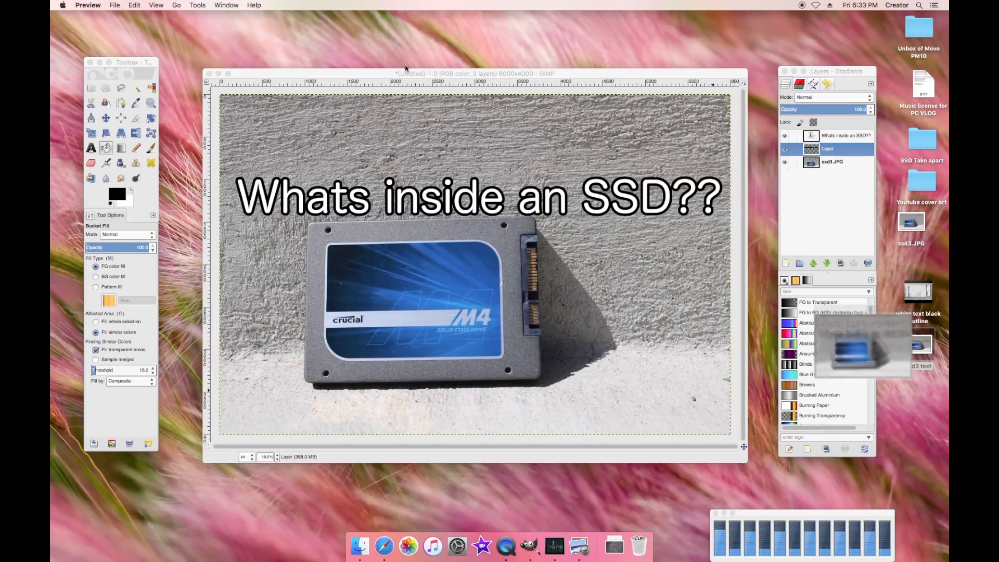